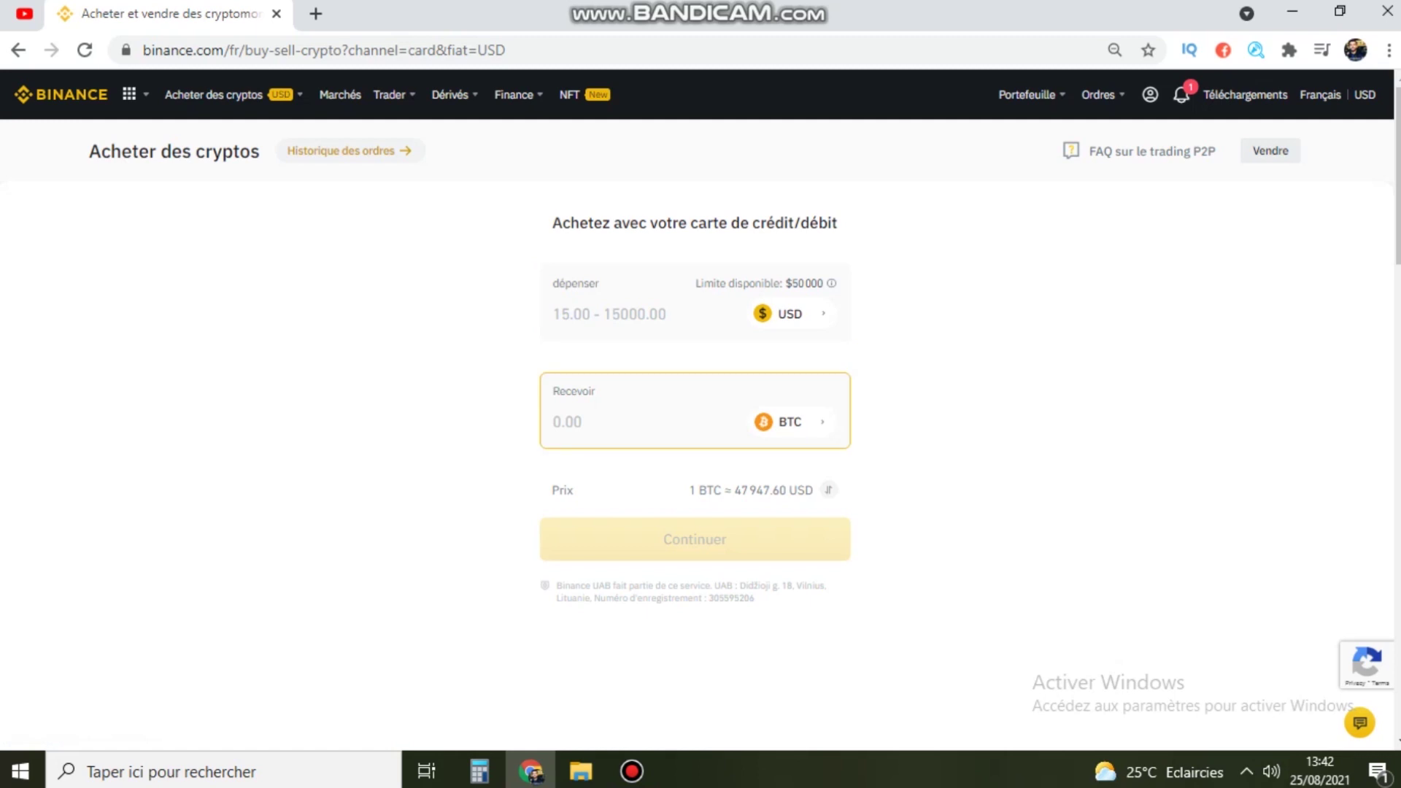
- Choose ADA as the cryptocurrency to receive for the card purchase
key(Tab)
key(Return)
key(Escape)
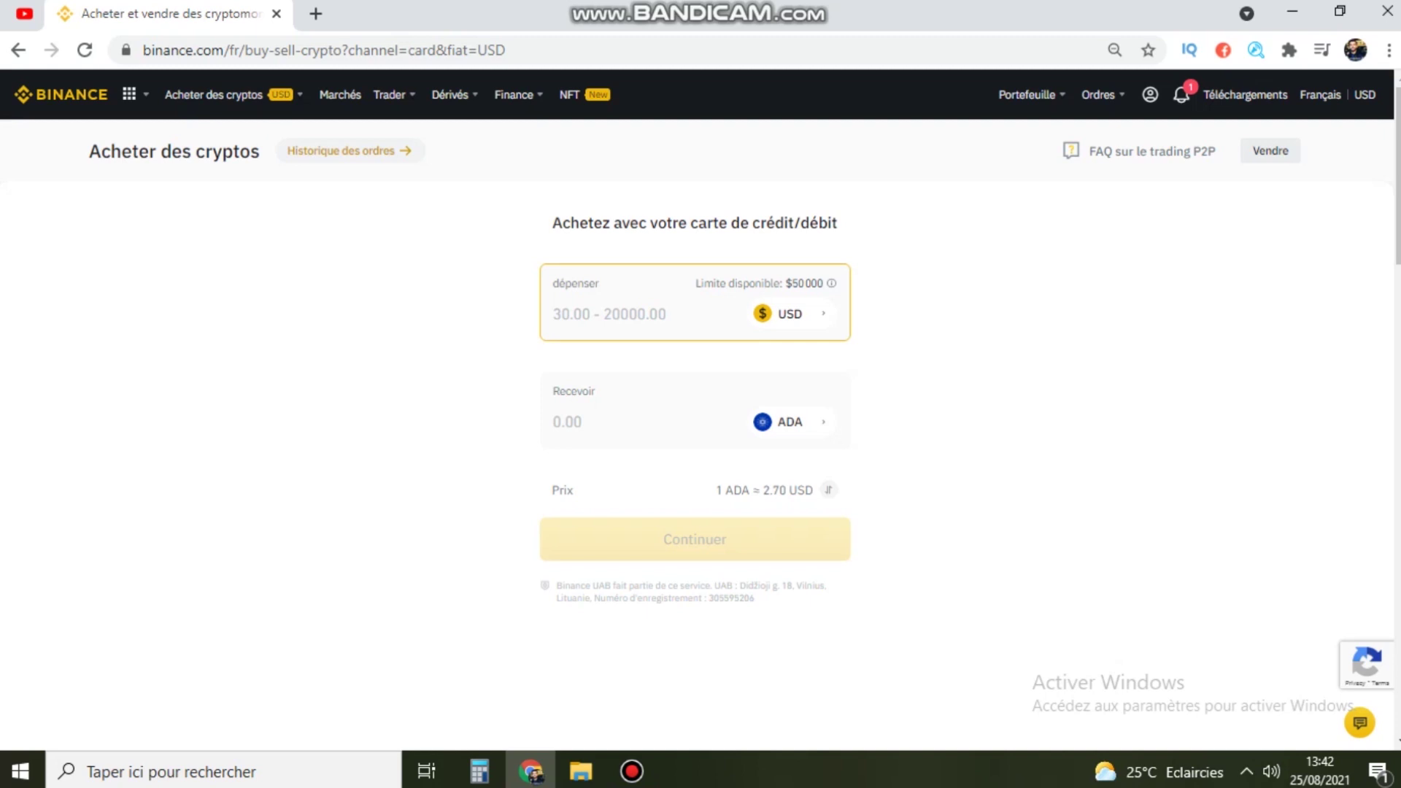
click(635, 422)
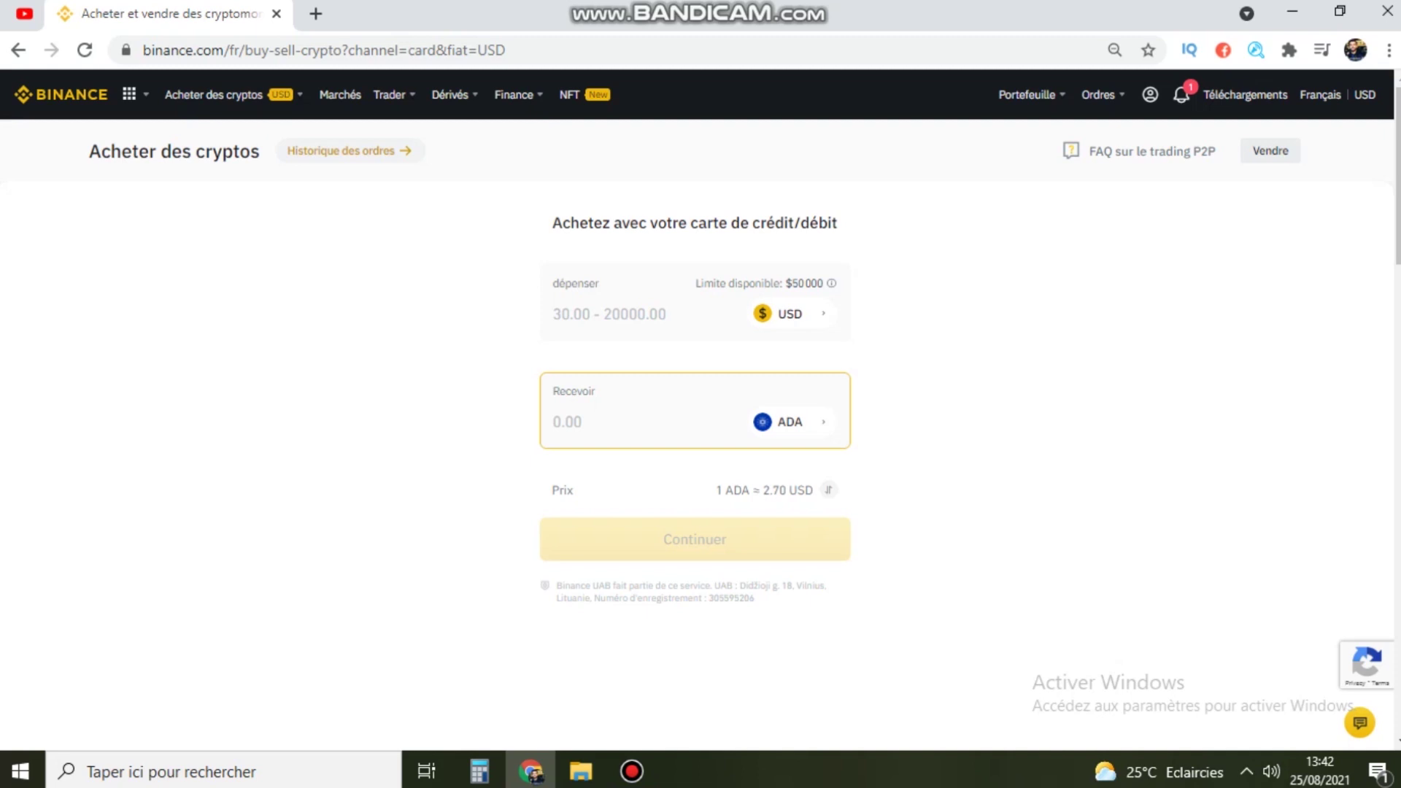
- Browse the cryptocurrency choices and select USDT as the coin to receive
click(790, 422)
scroll(700, 452, down, 6)
scroll(701, 452, up, 3)
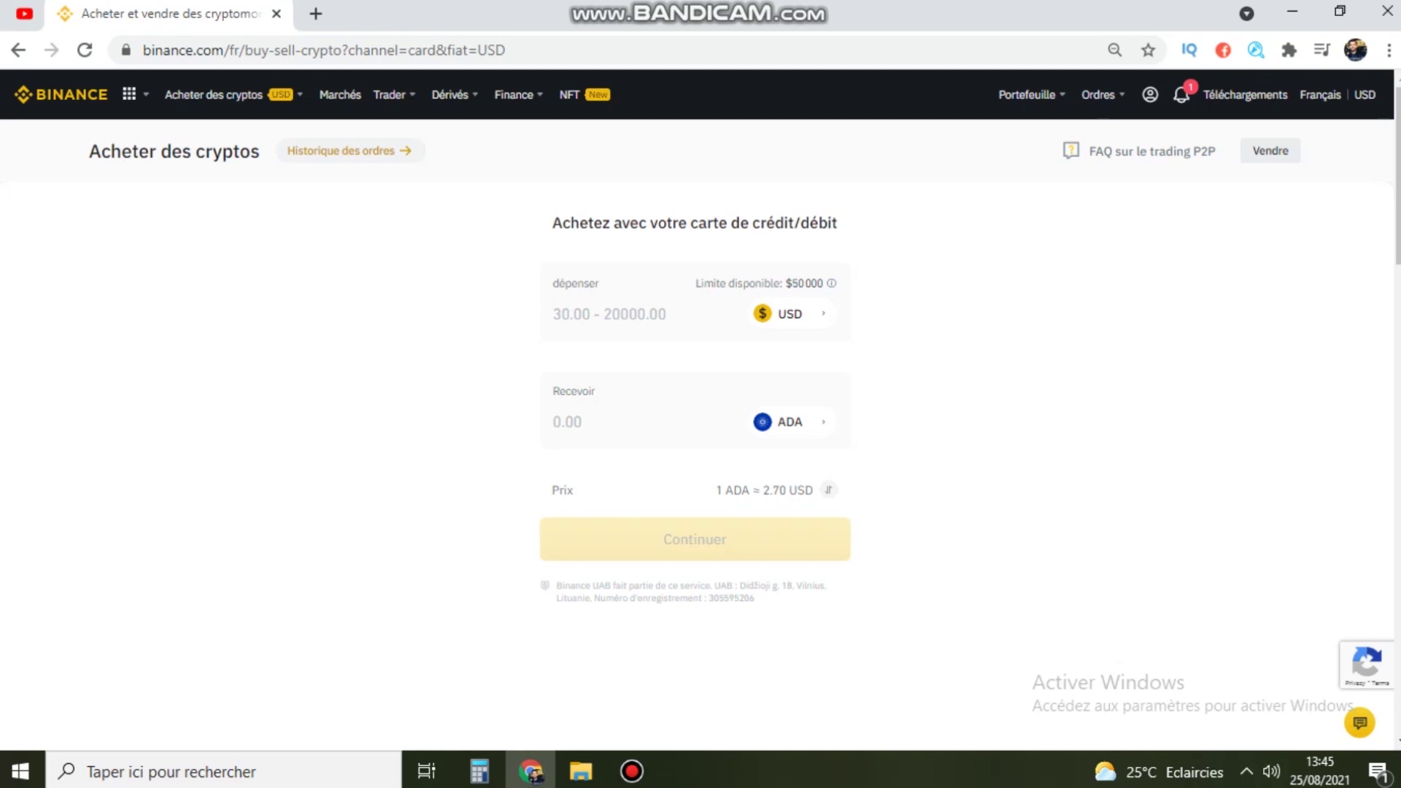
click(789, 422)
click(610, 335)
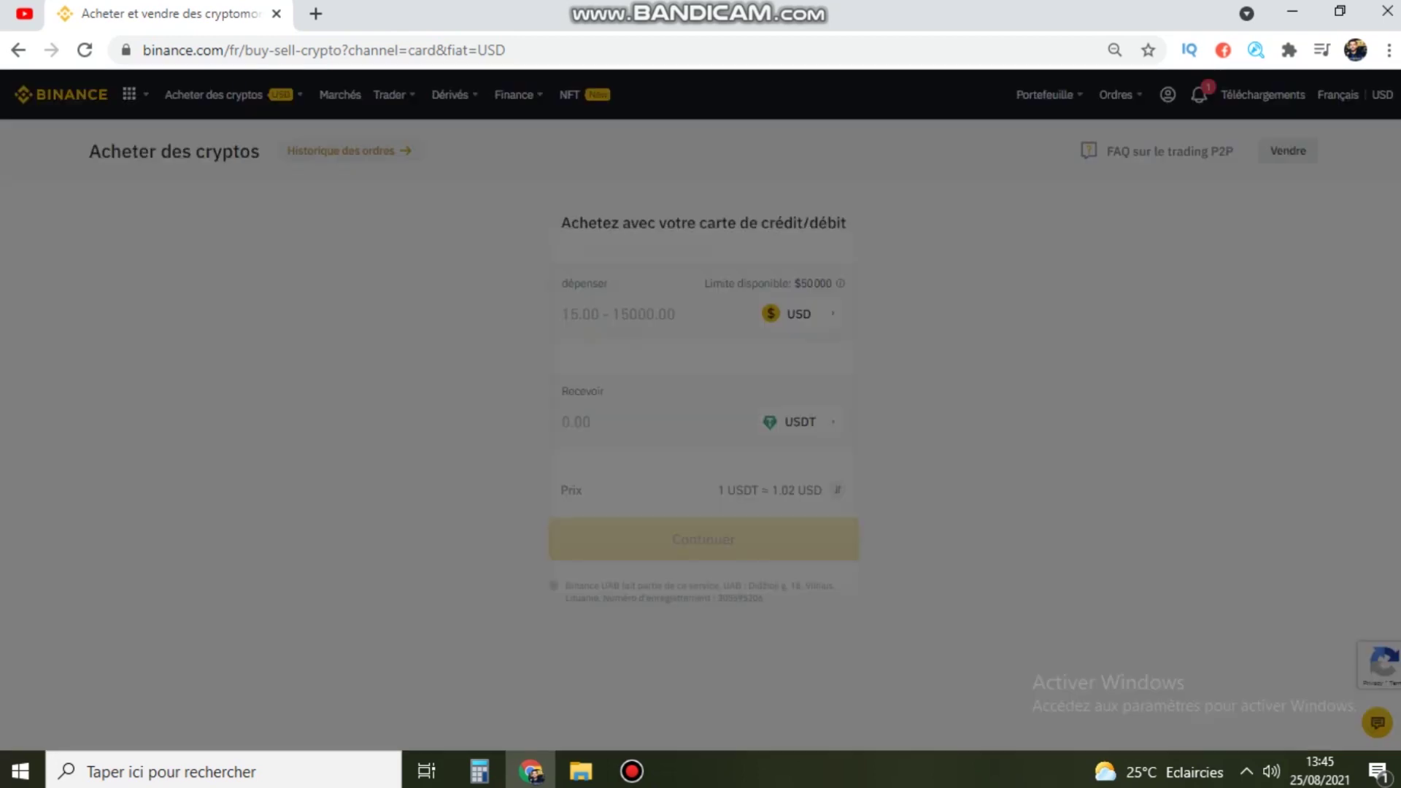
- Set the amount to spend to 15 USD and continue to the card payment
click(620, 422)
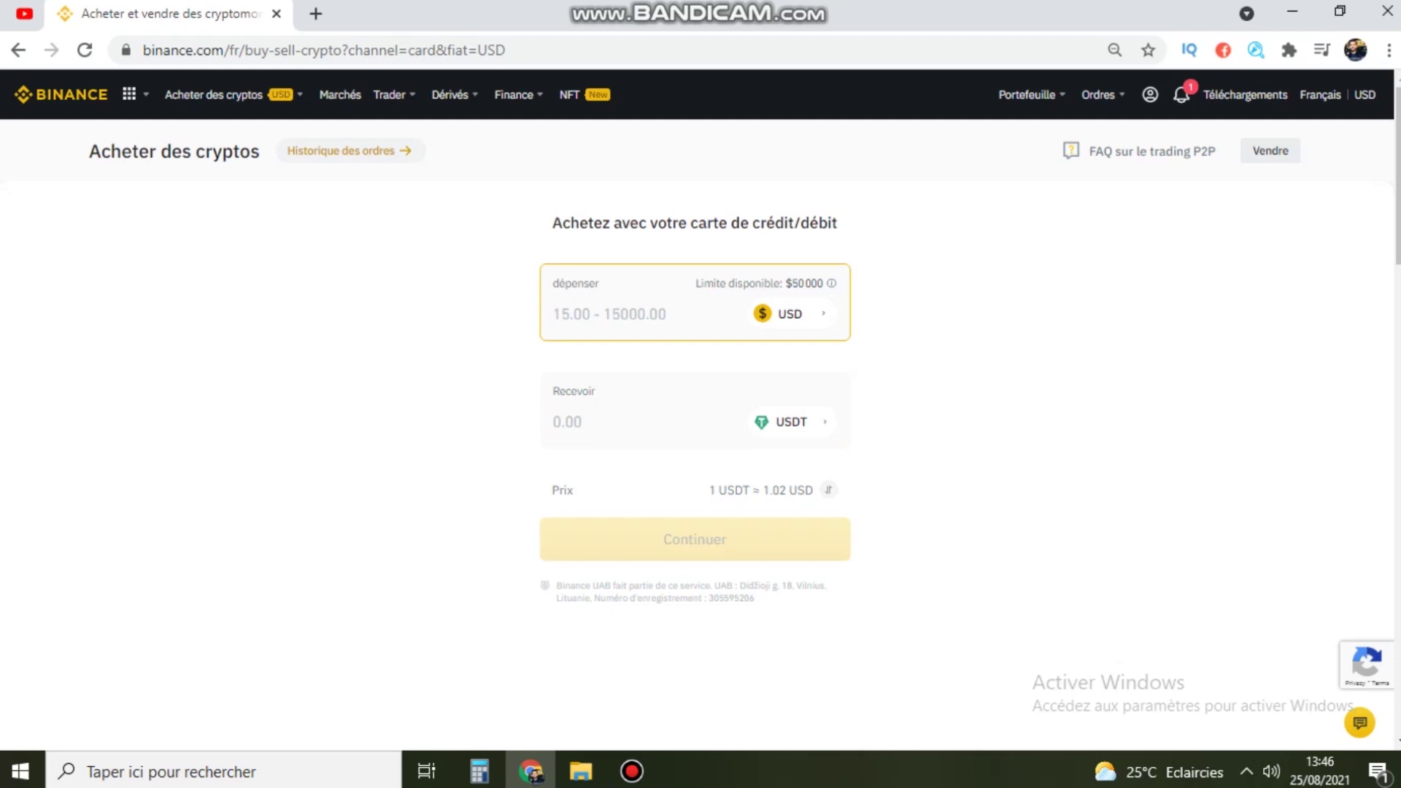
text(15)
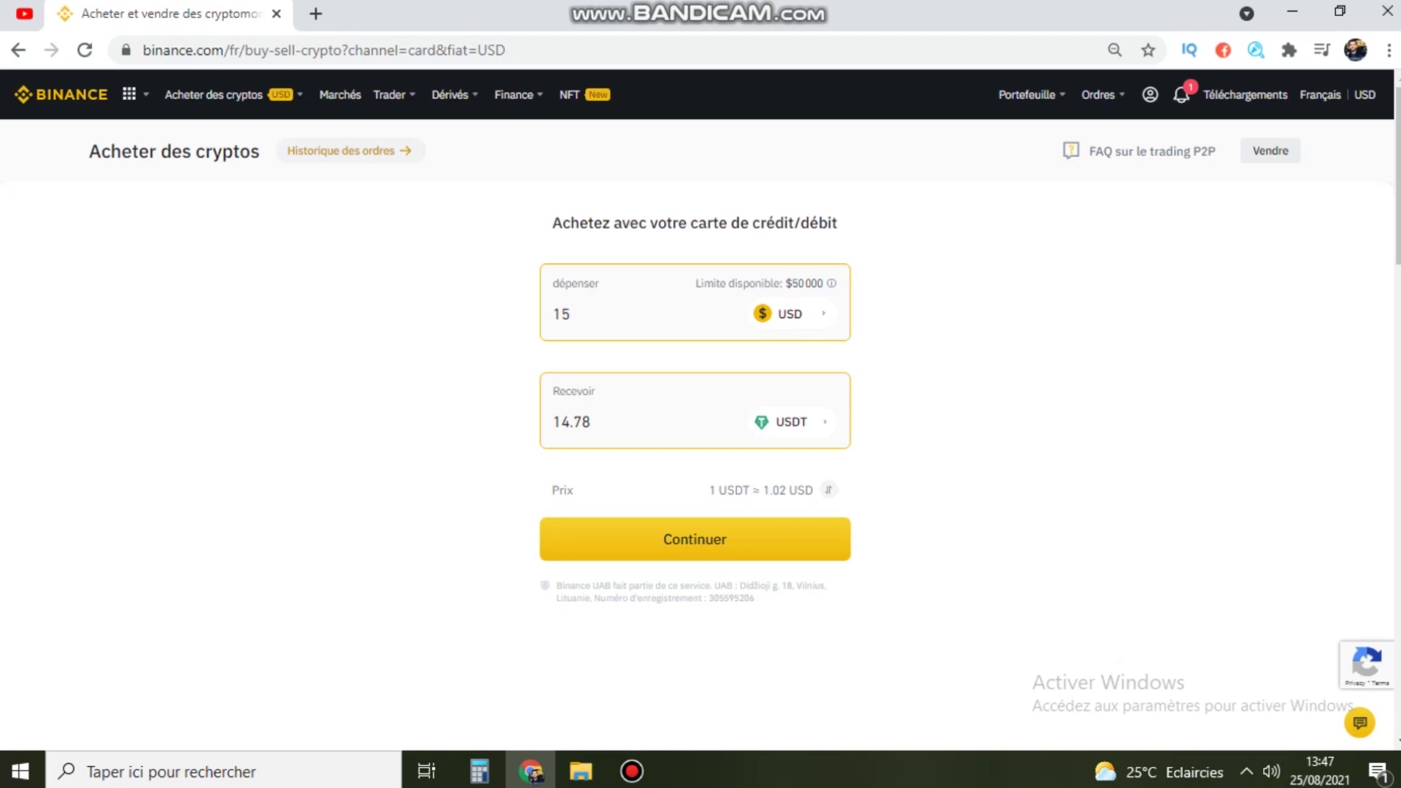
click(695, 540)
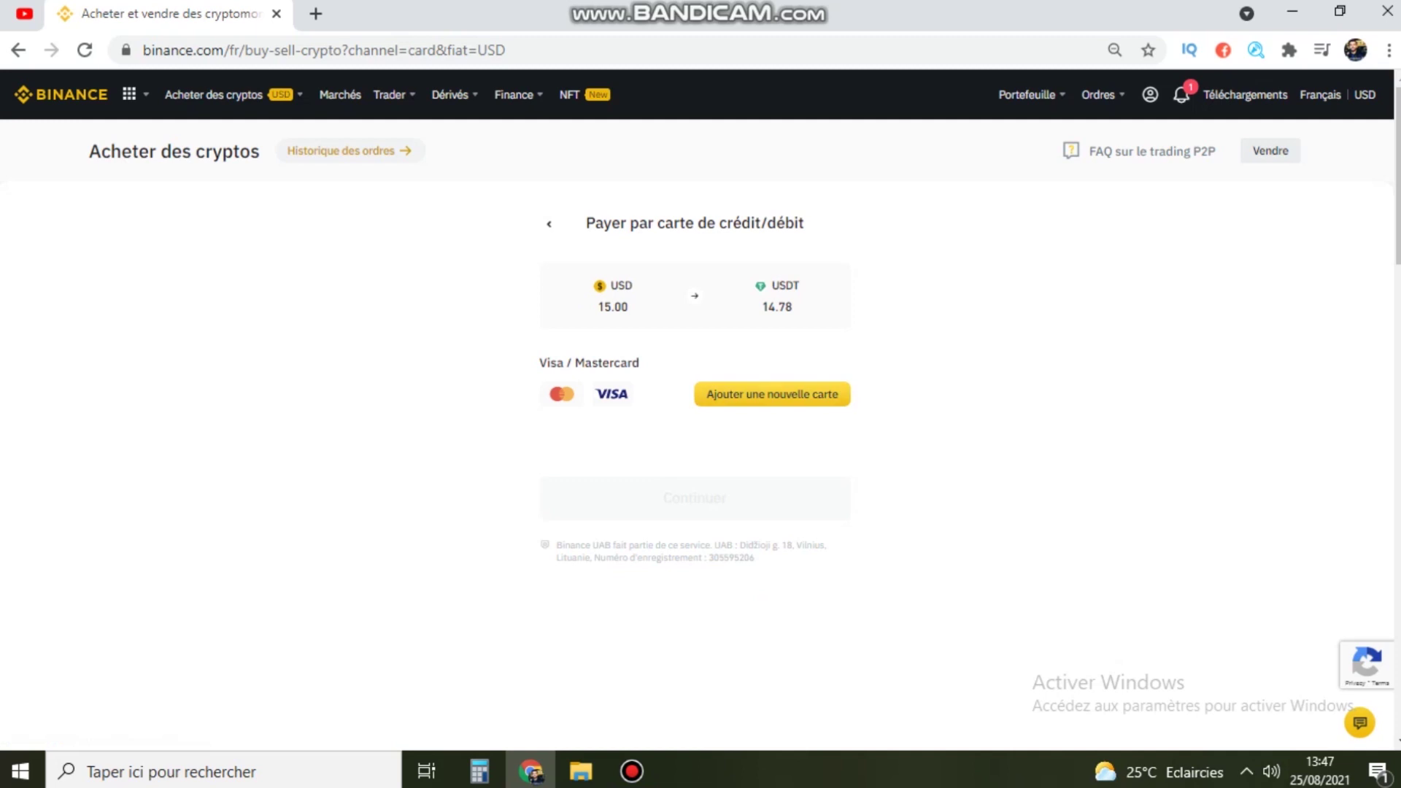
- Open the form for paying with a new card and review its cardholder name and card number fields and the order's USDT amount
click(772, 394)
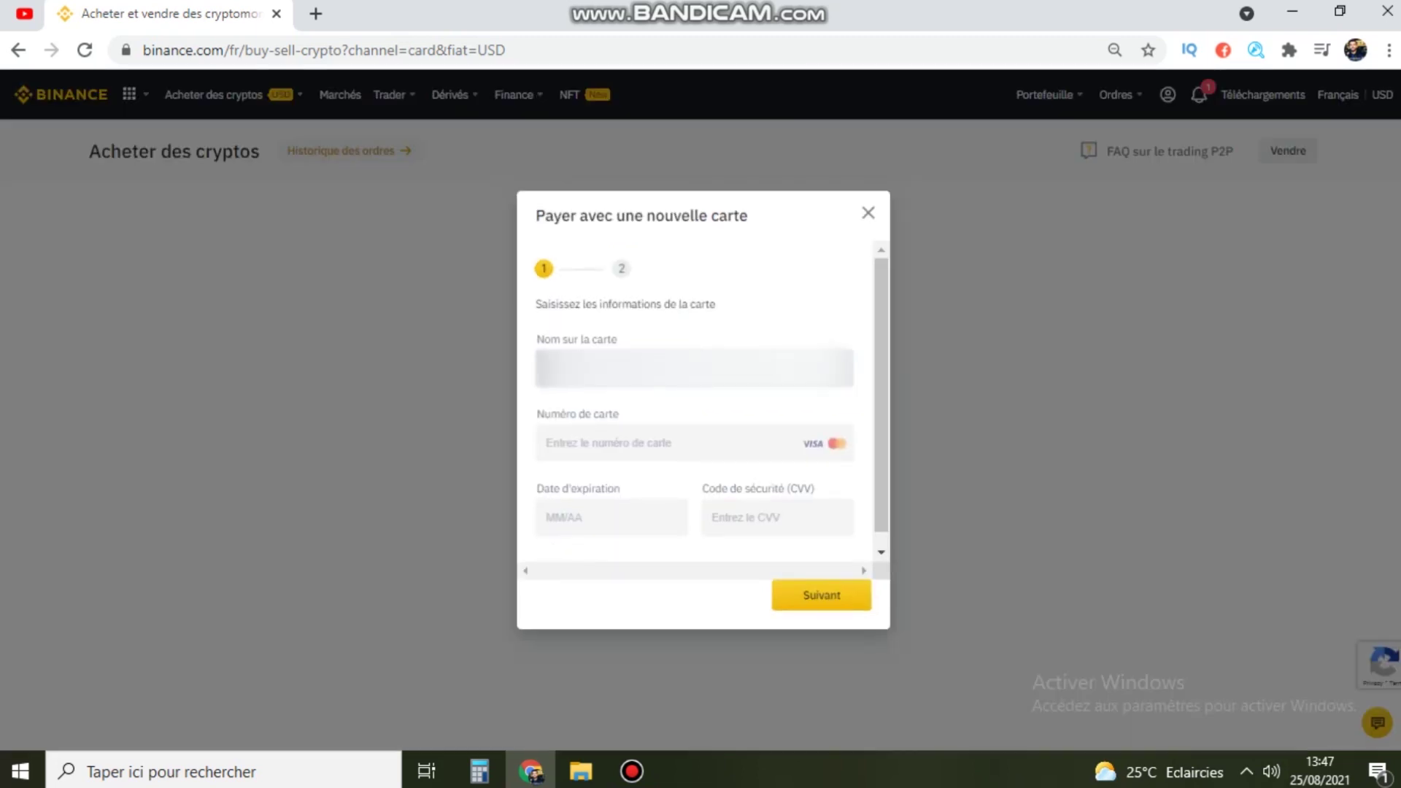
triple_click(576, 339)
drag(537, 414, 619, 413)
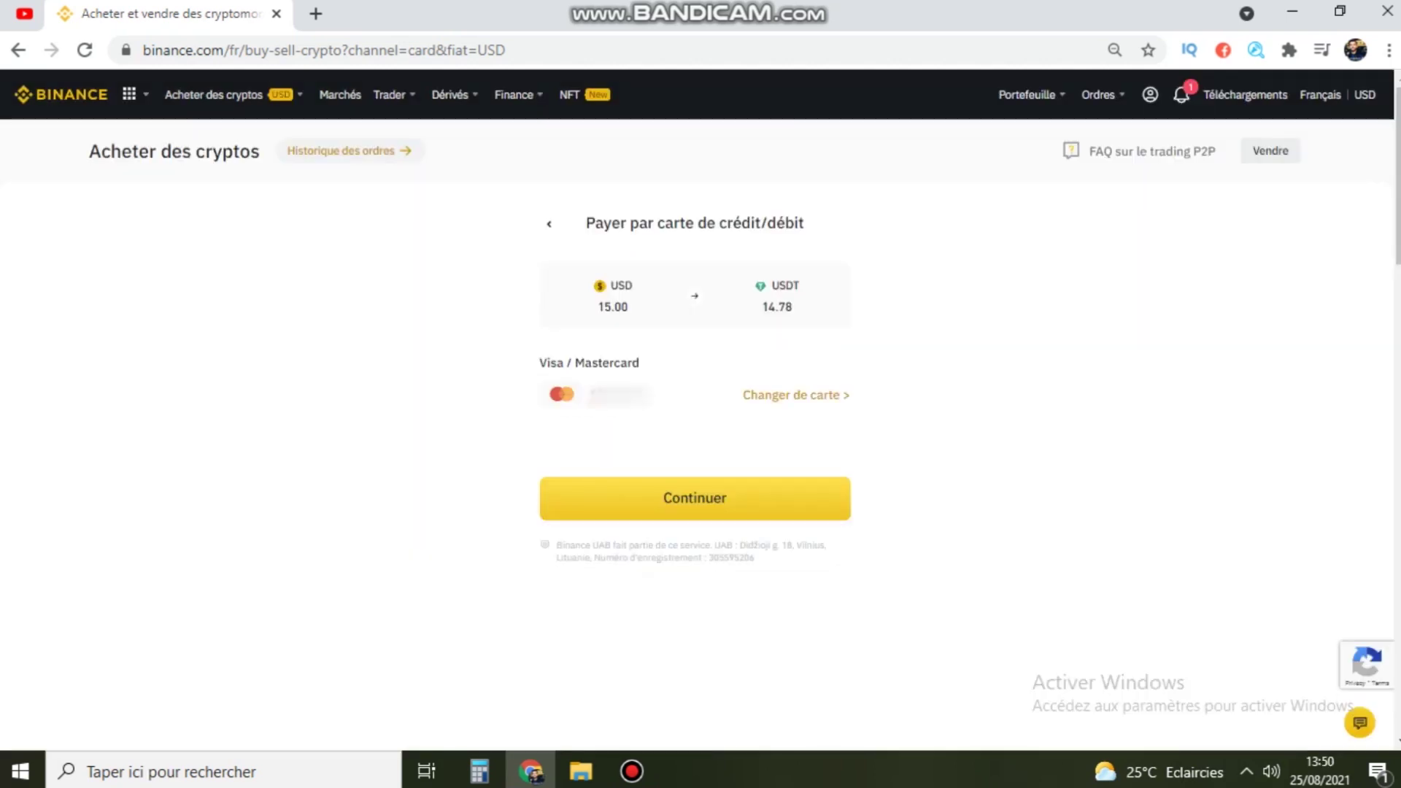
drag(793, 307, 761, 306)
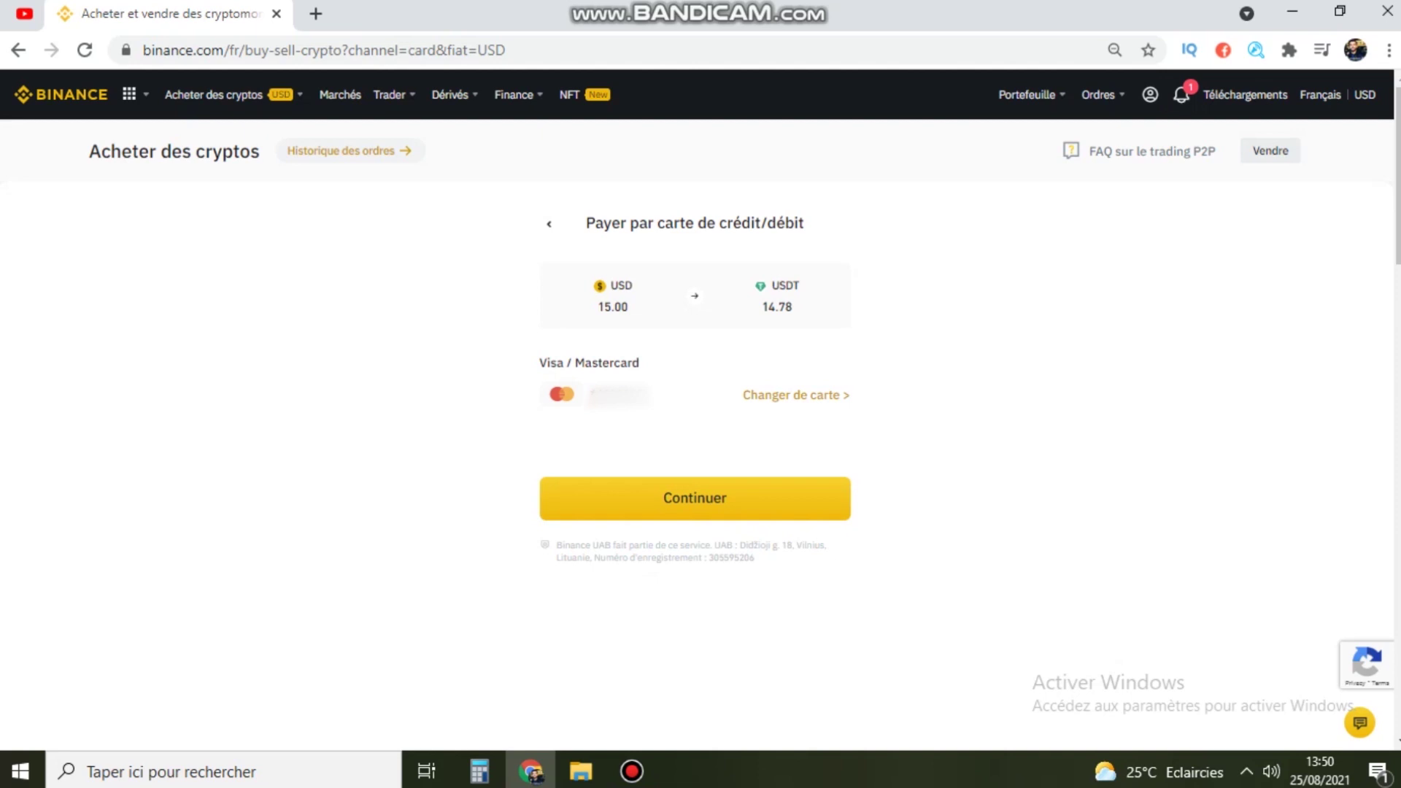
mouse_move(1027, 94)
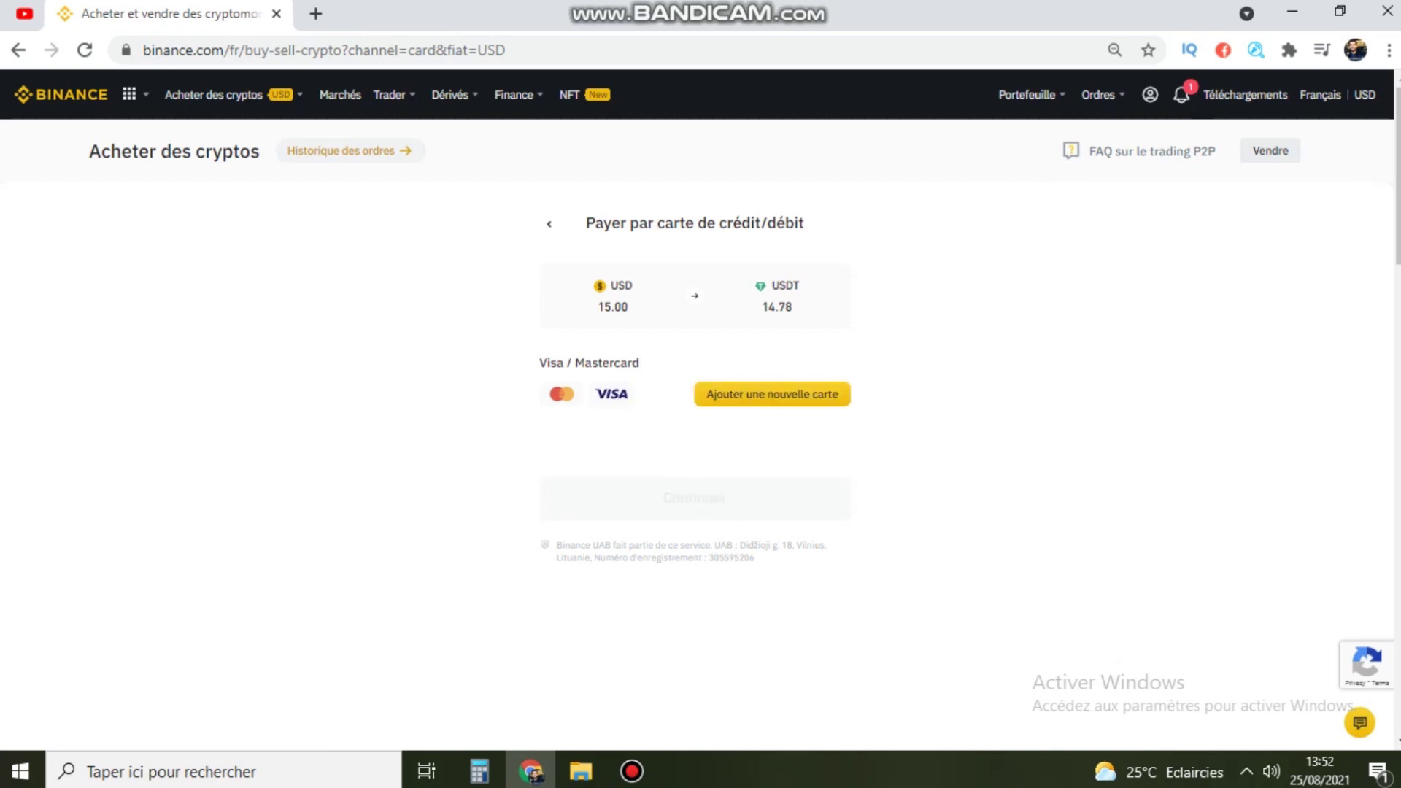
- Open the P2P trading page and look through the USDT purchase offers
mouse_move(213, 95)
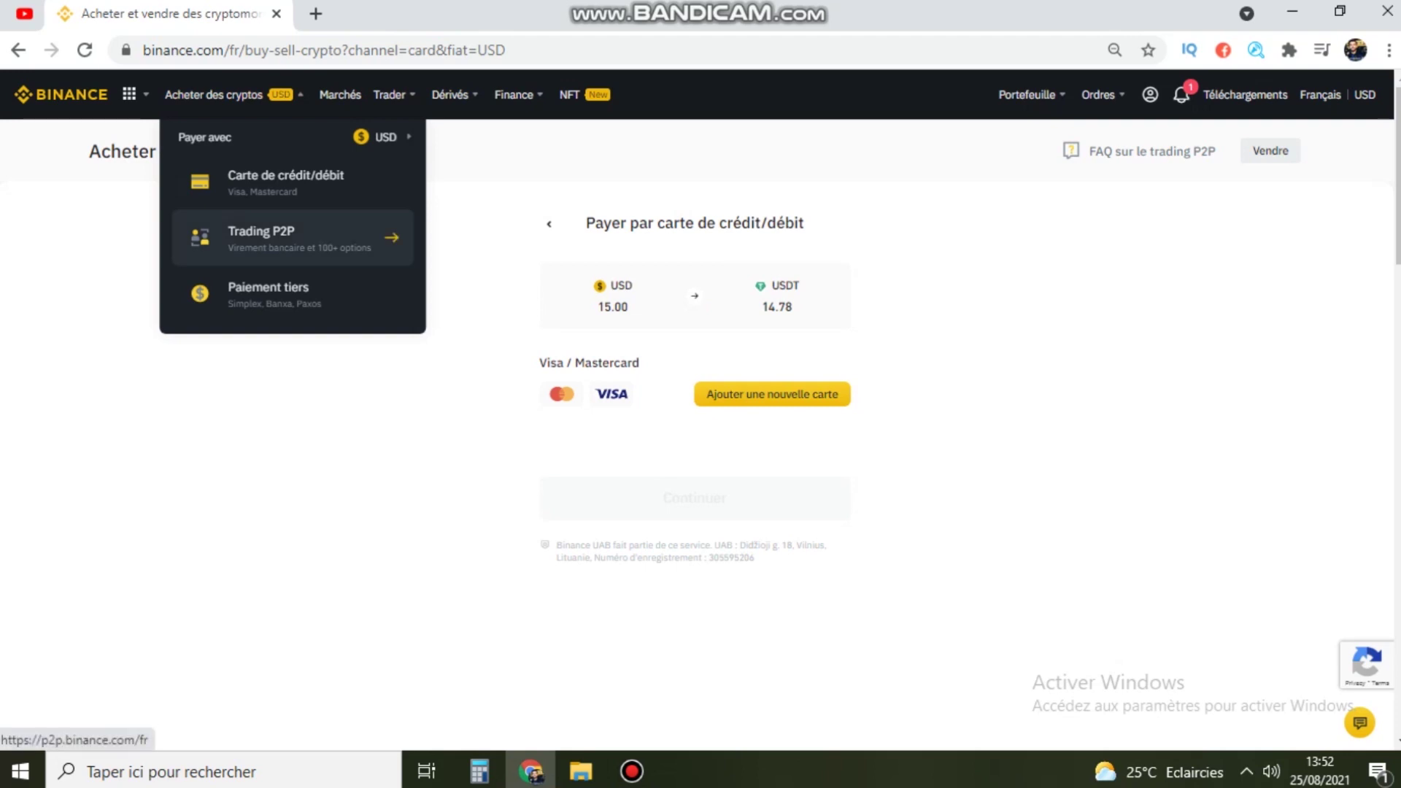
click(292, 237)
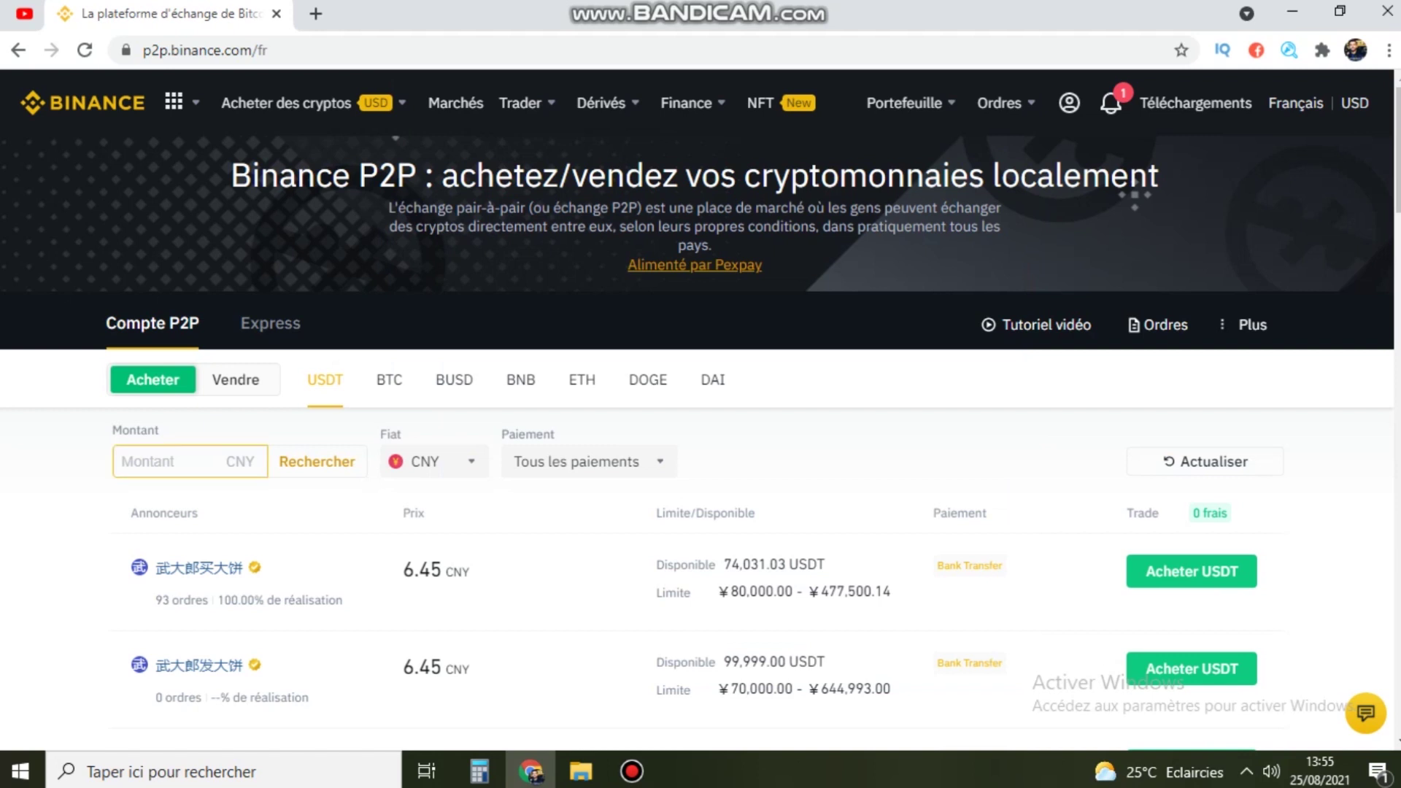
scroll(700, 409, down, 10)
scroll(700, 409, down, 3)
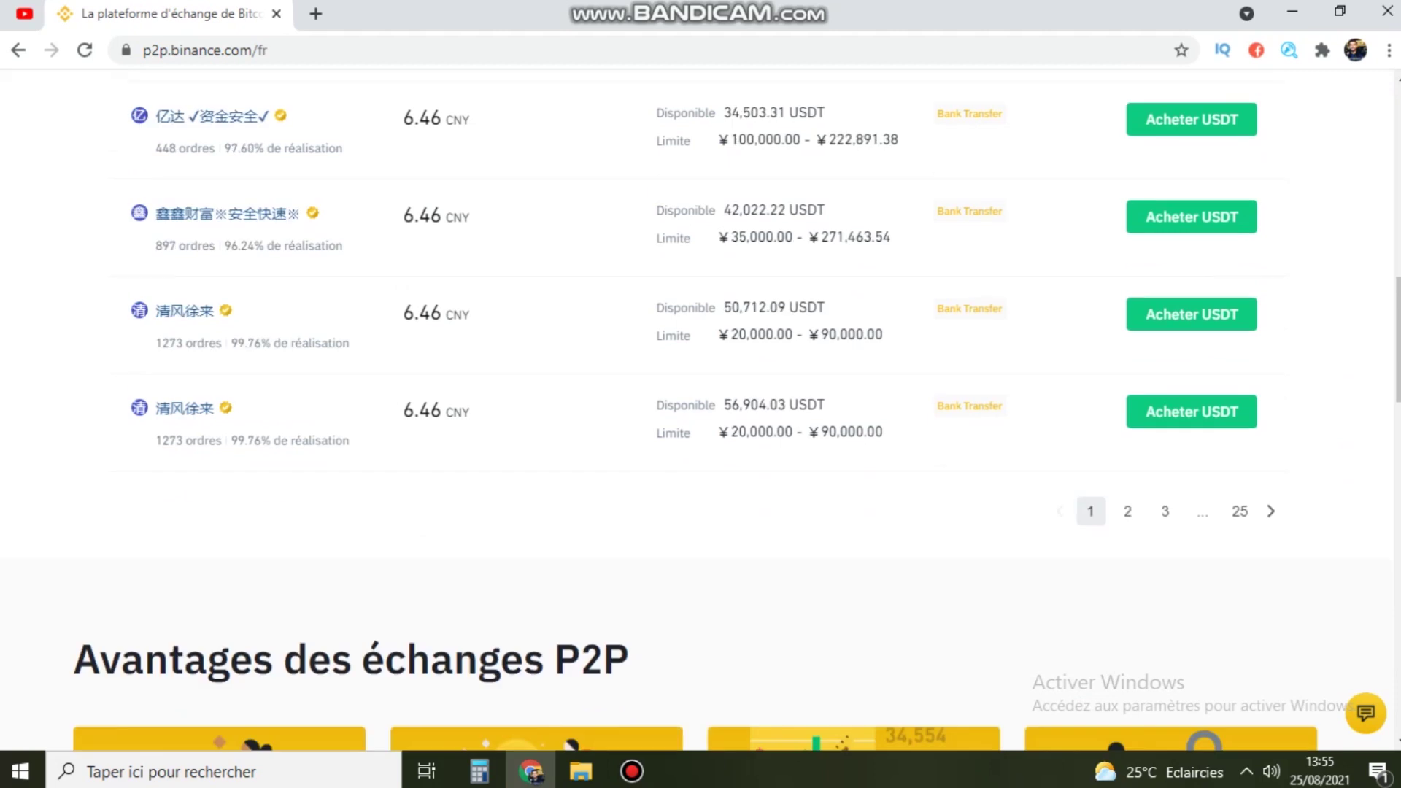
scroll(701, 409, up, 15)
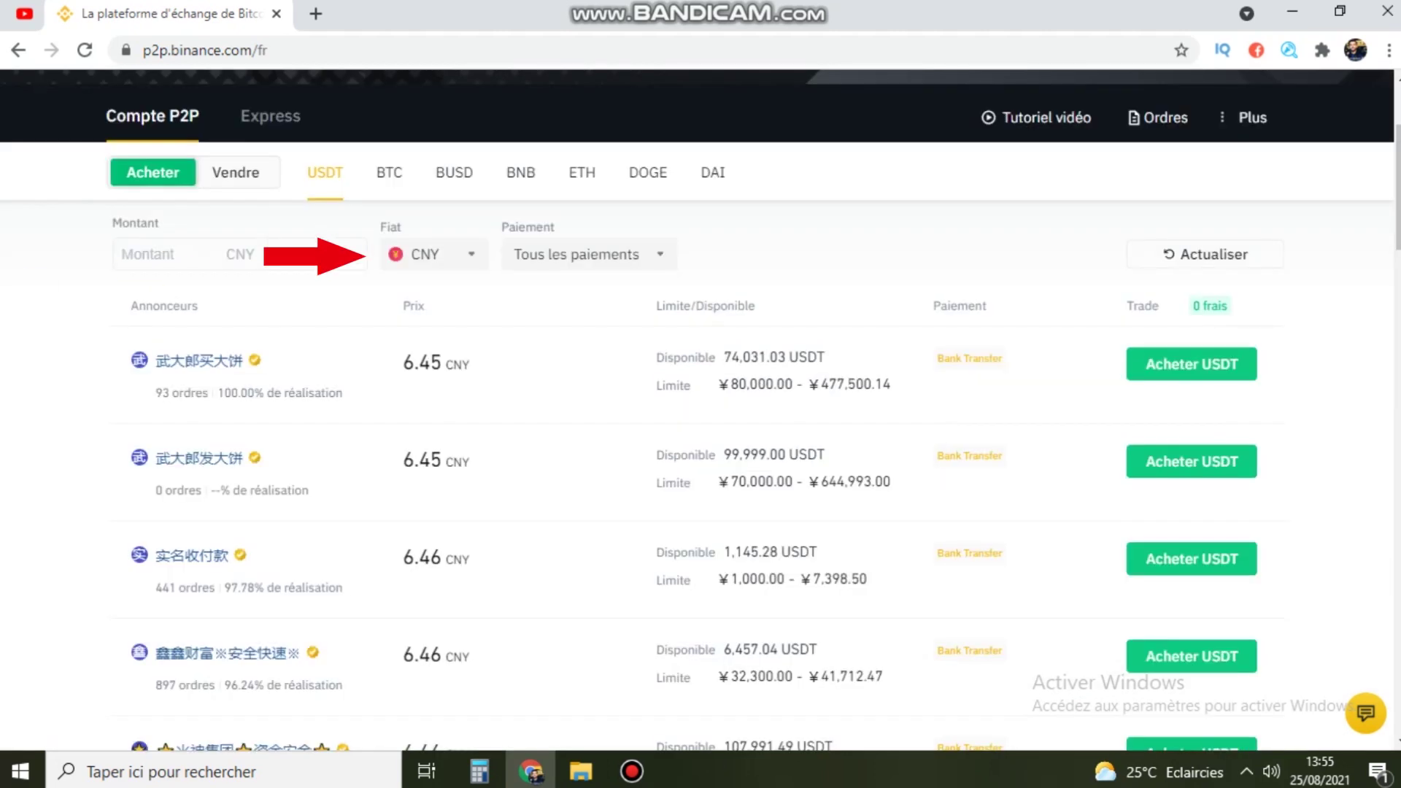
- Set the fiat currency filter to MAD and look through the matching USDT offers
click(431, 253)
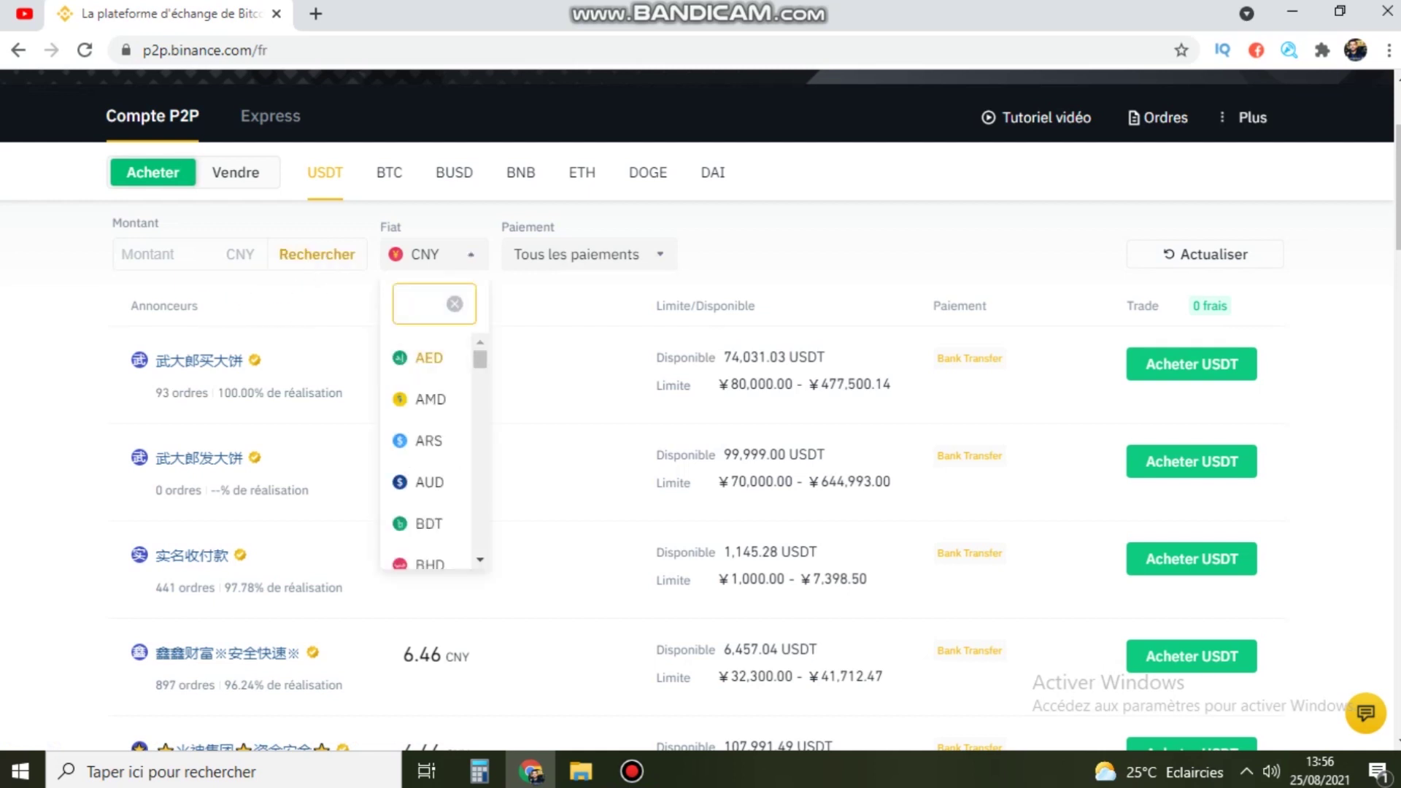
text(MAD)
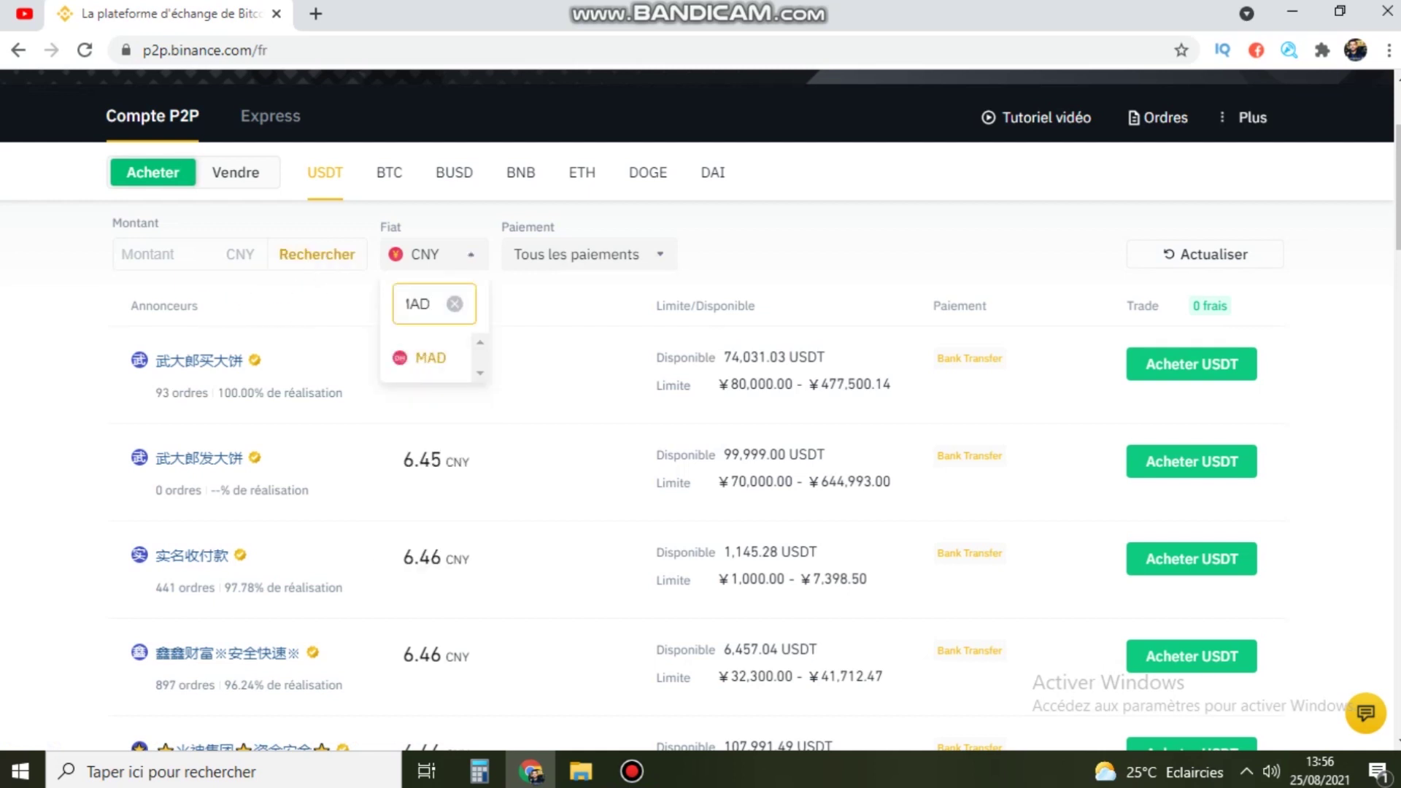
key(Return)
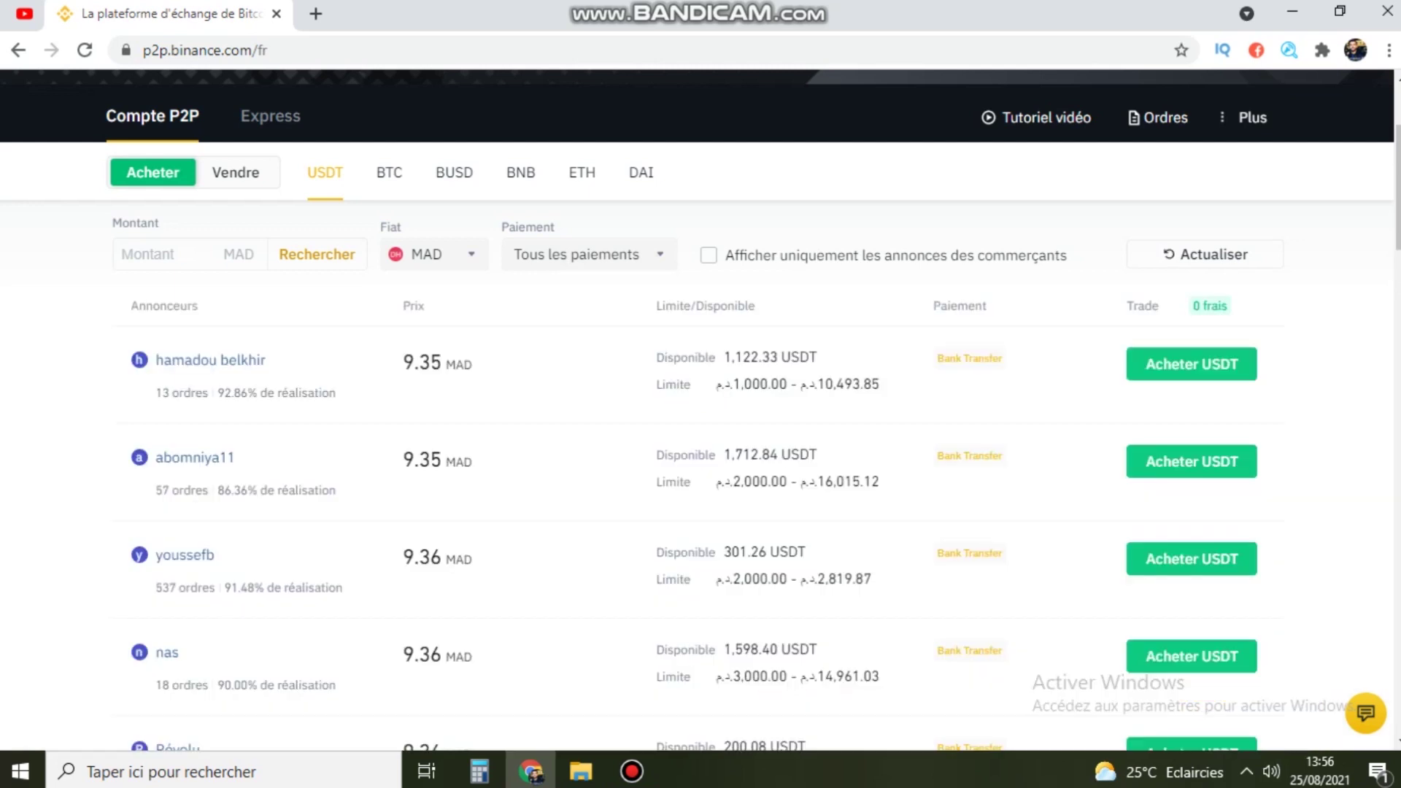
scroll(700, 408, down, 8)
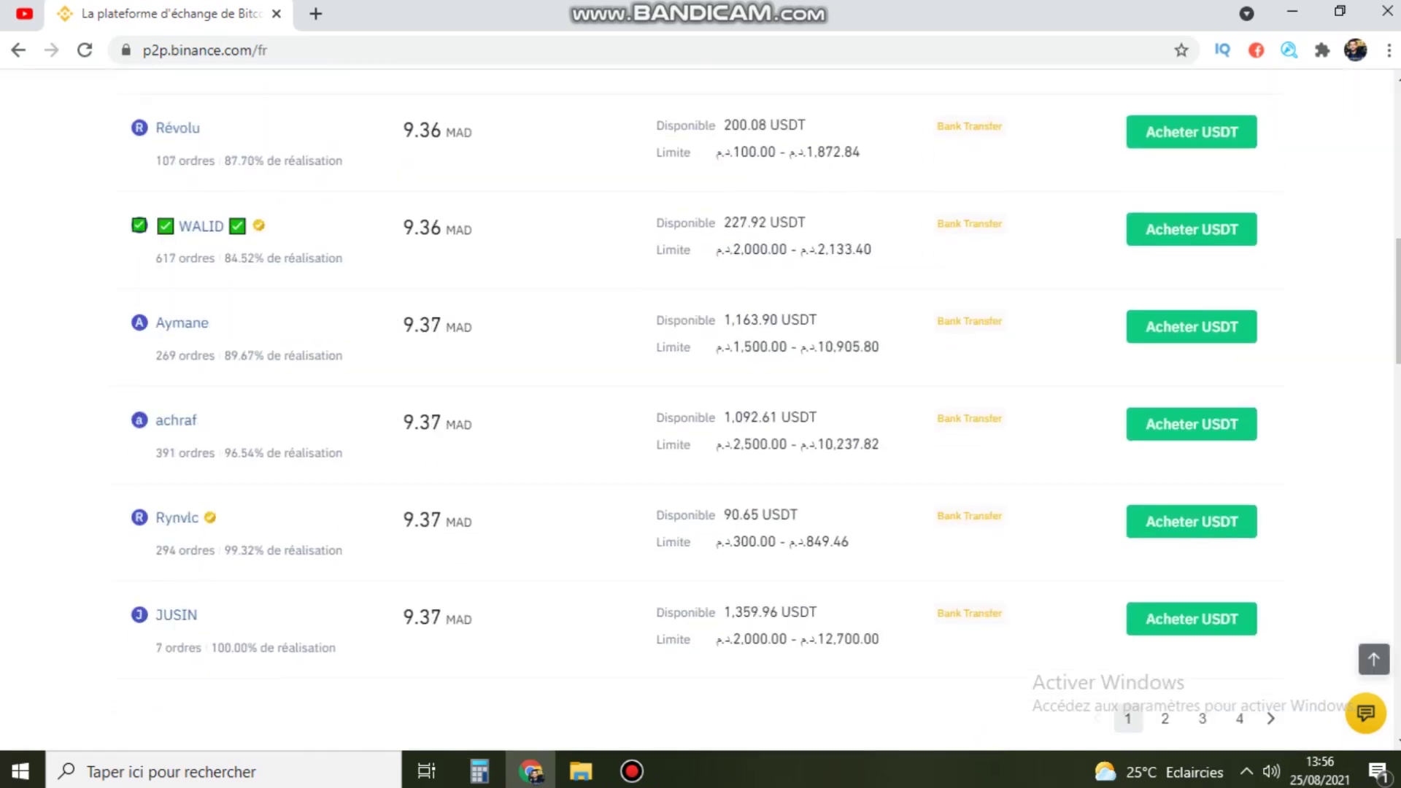
scroll(700, 409, up, 10)
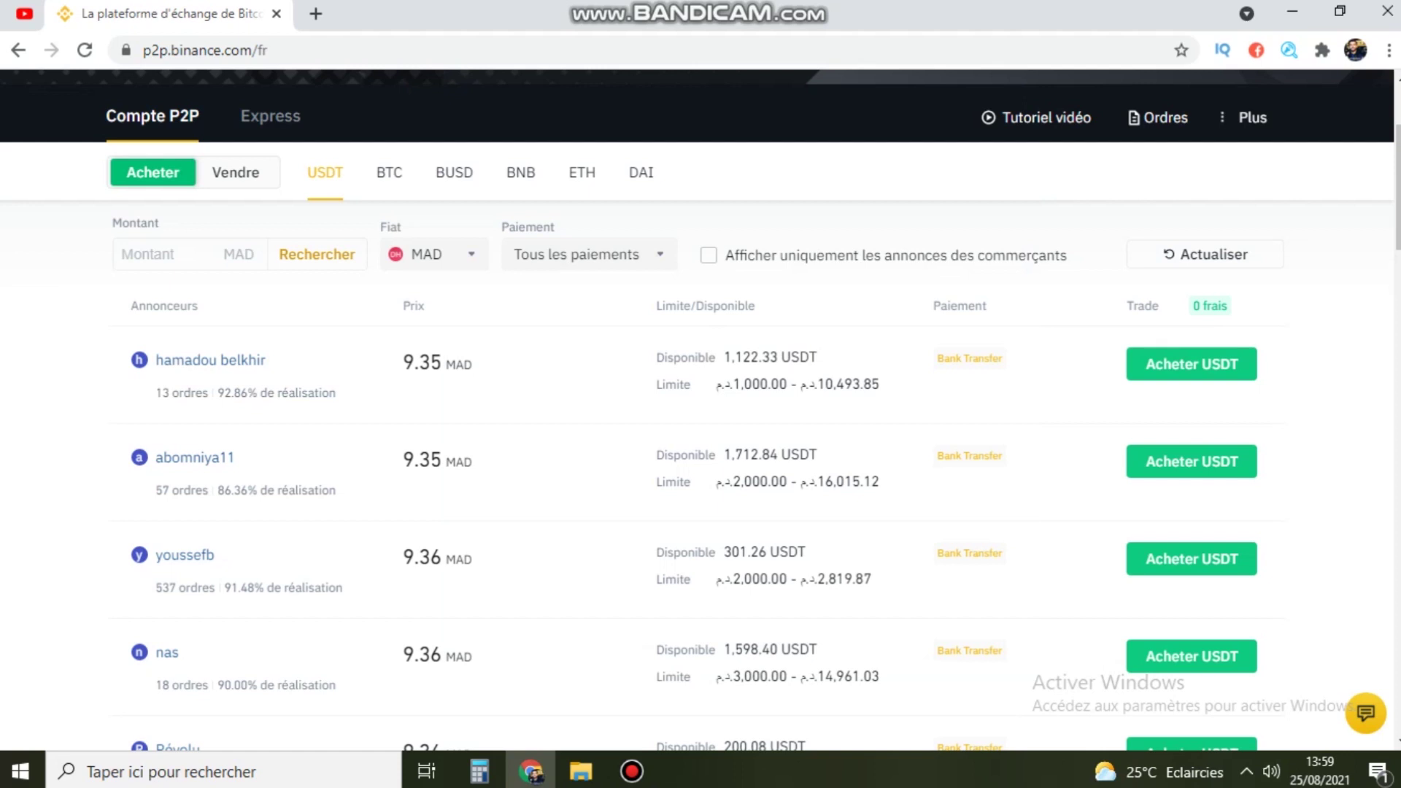
- Examine the payment methods available for filtering the MAD offers and keep "Tous les paiements" selected
click(584, 254)
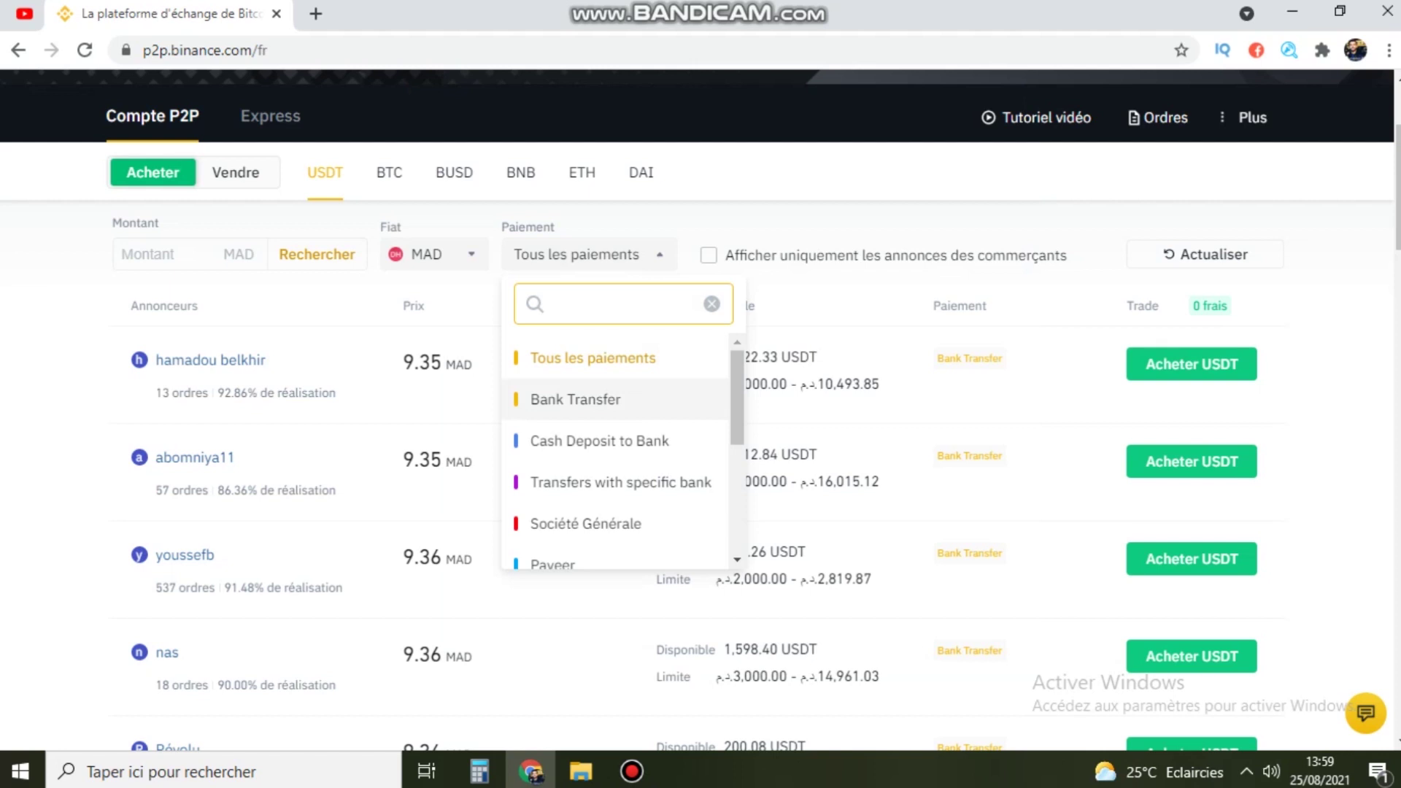
scroll(615, 420, down, 1)
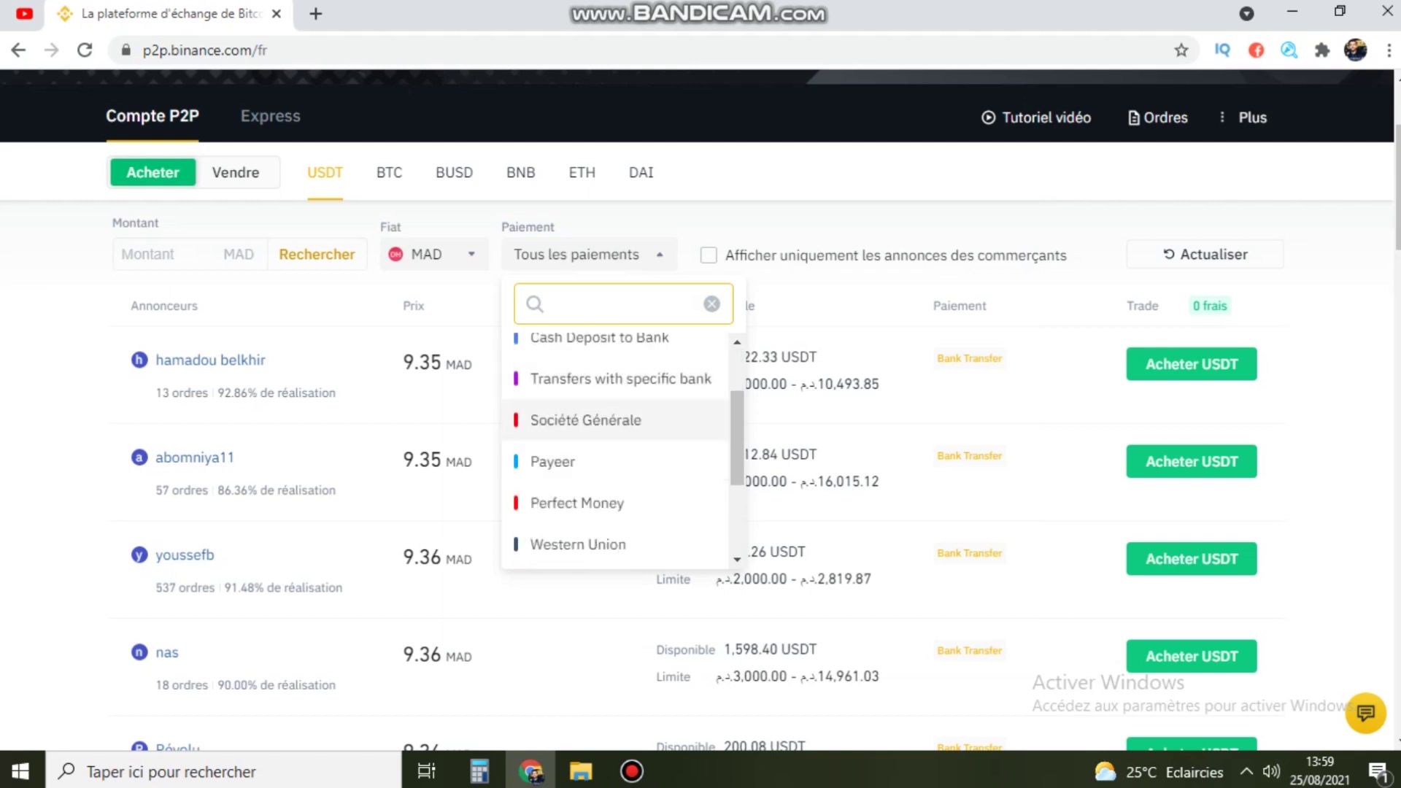
scroll(616, 461, down, 1)
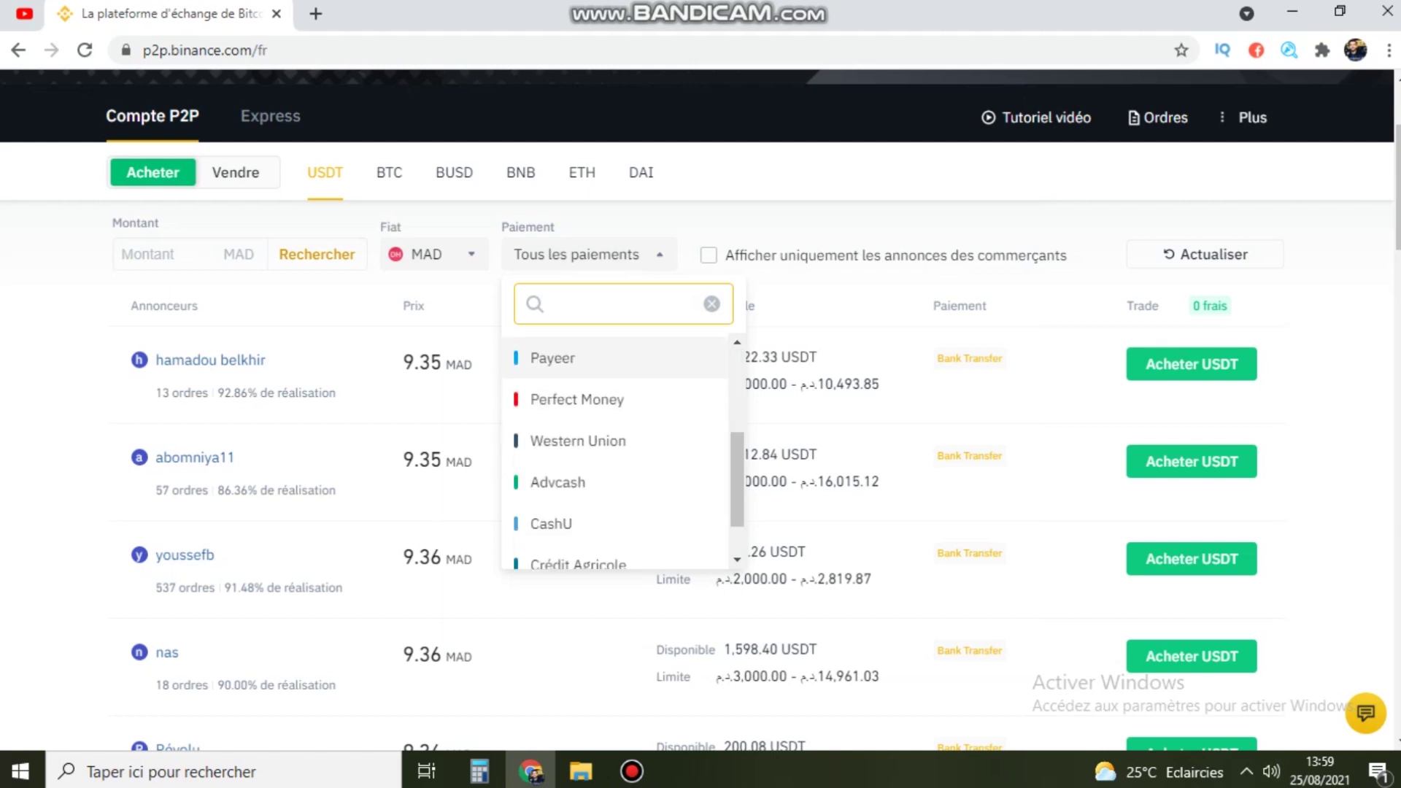
scroll(616, 461, down, 2)
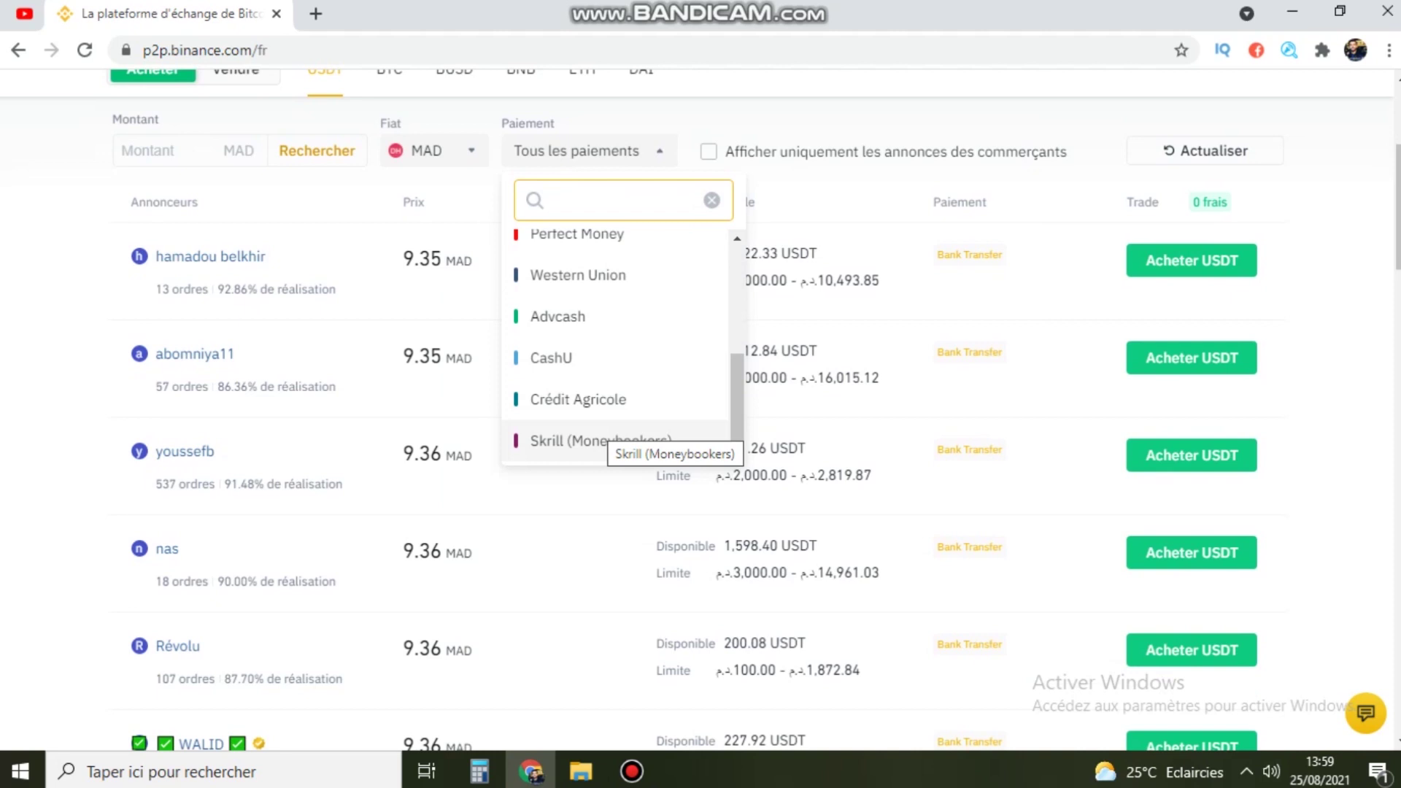
scroll(615, 441, up, 1)
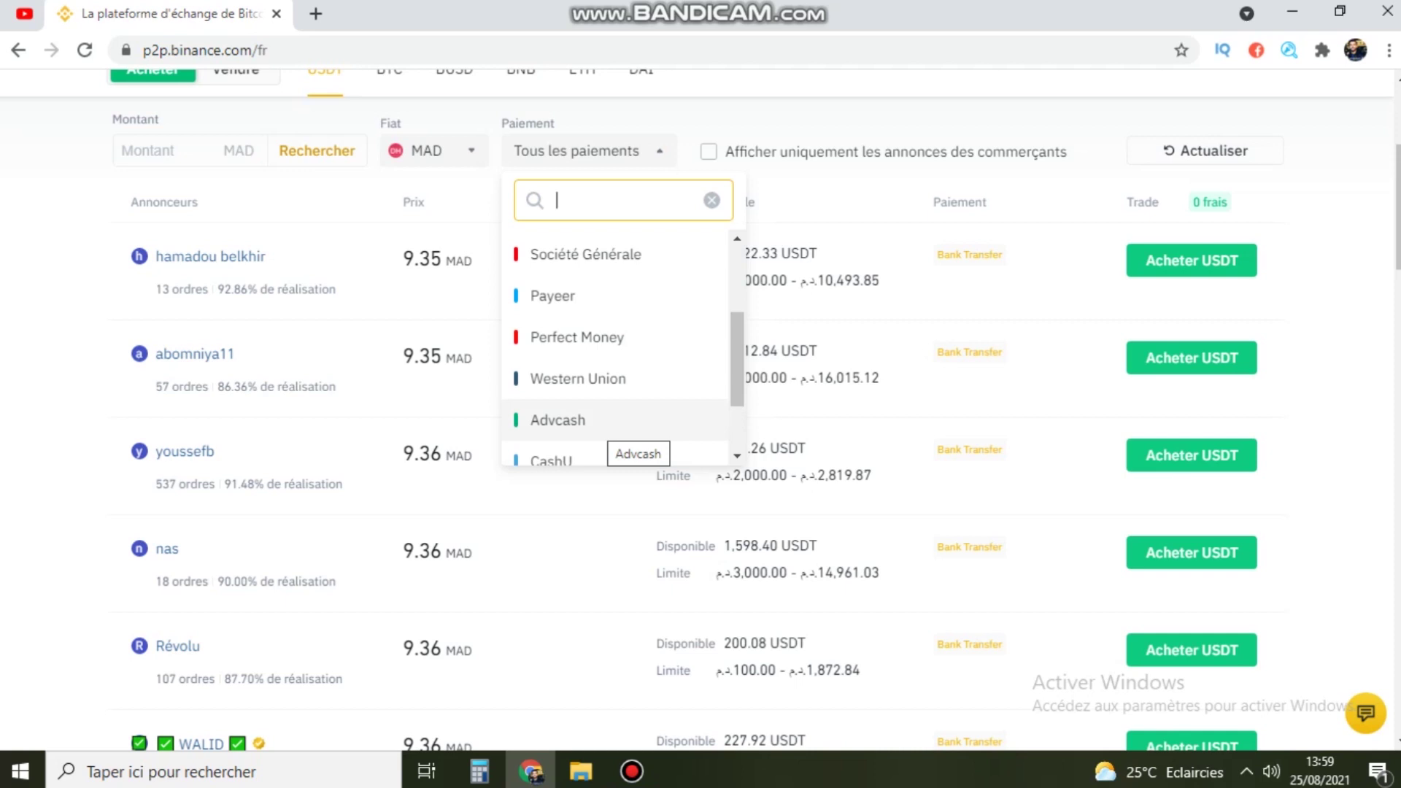
scroll(615, 431, up, 1)
scroll(615, 431, down, 1)
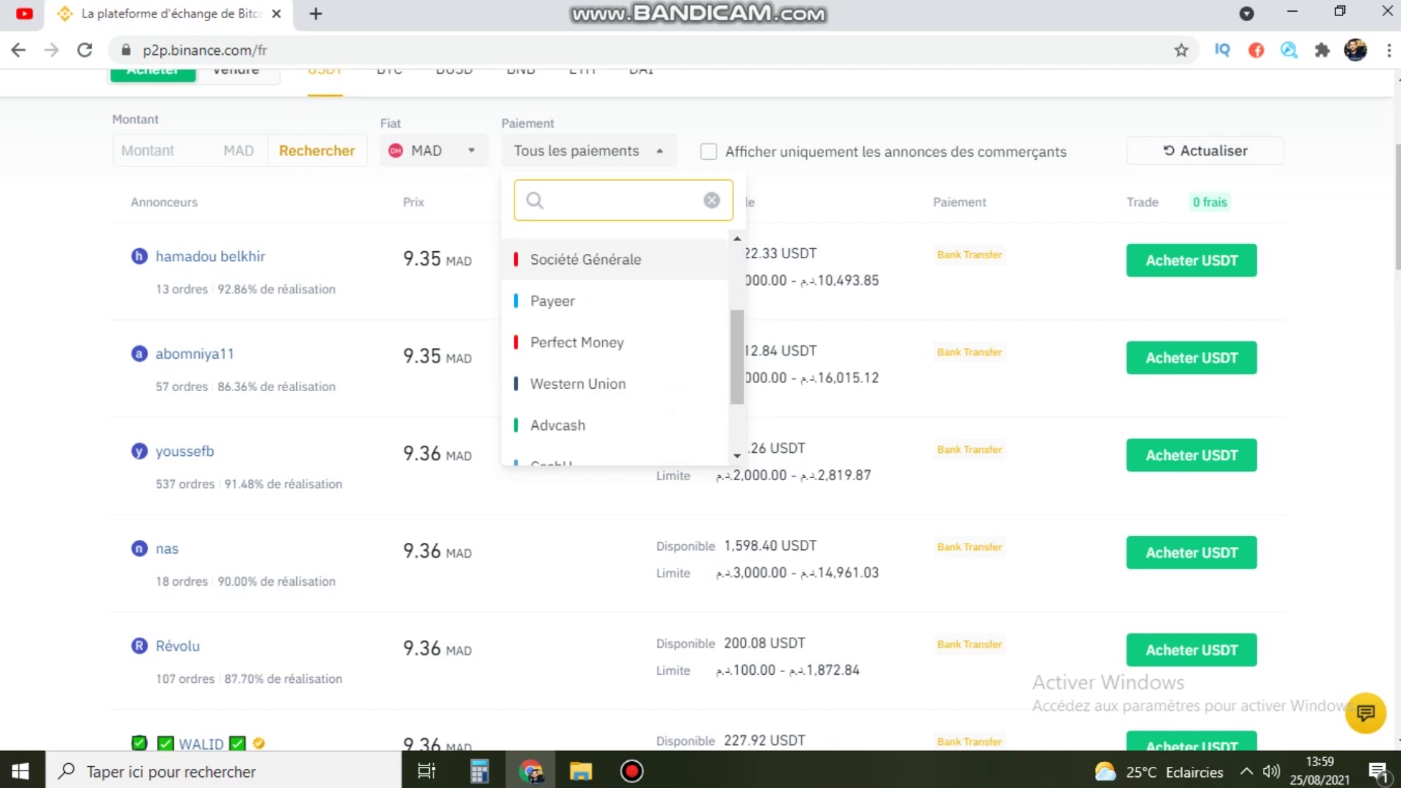
scroll(615, 343, down, 1)
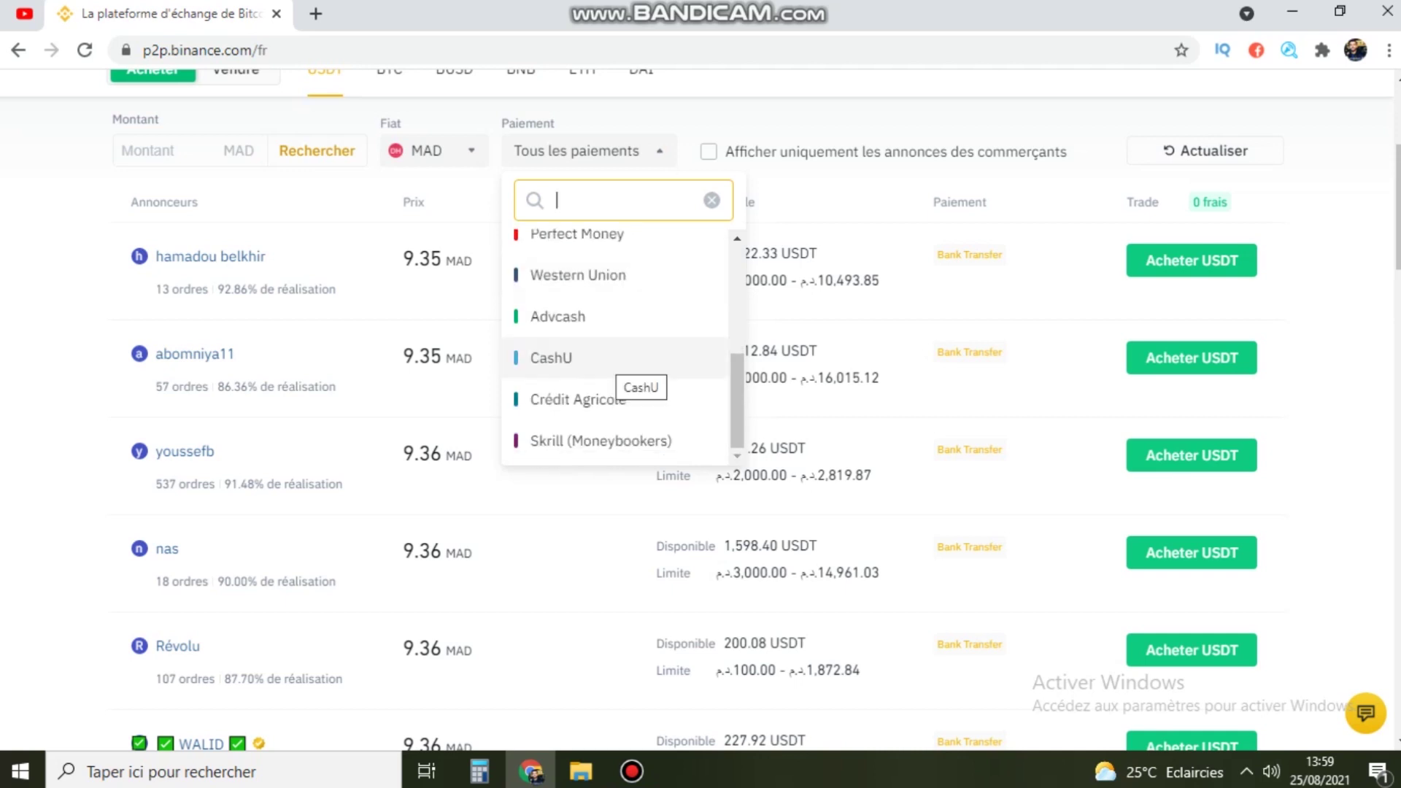
scroll(616, 397, up, 3)
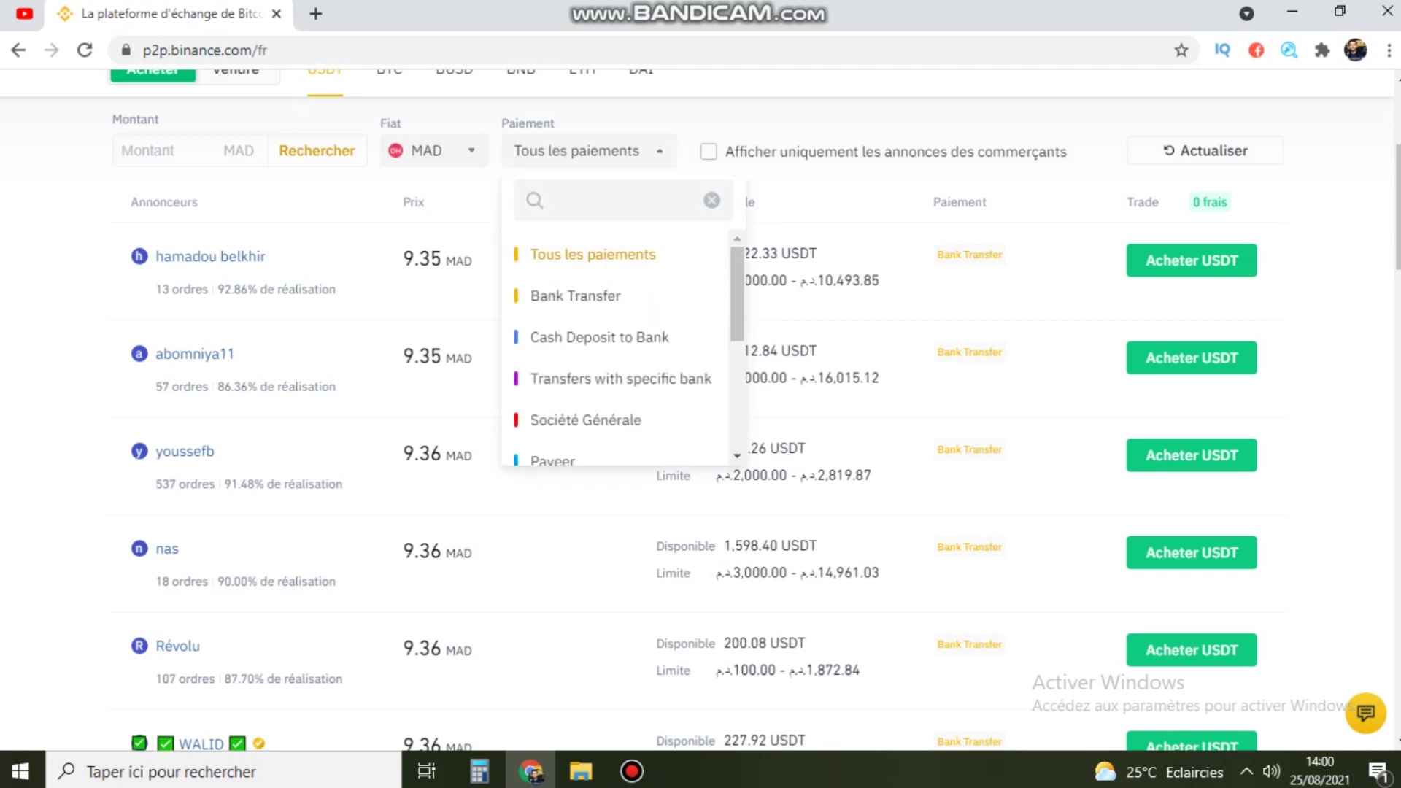
click(583, 254)
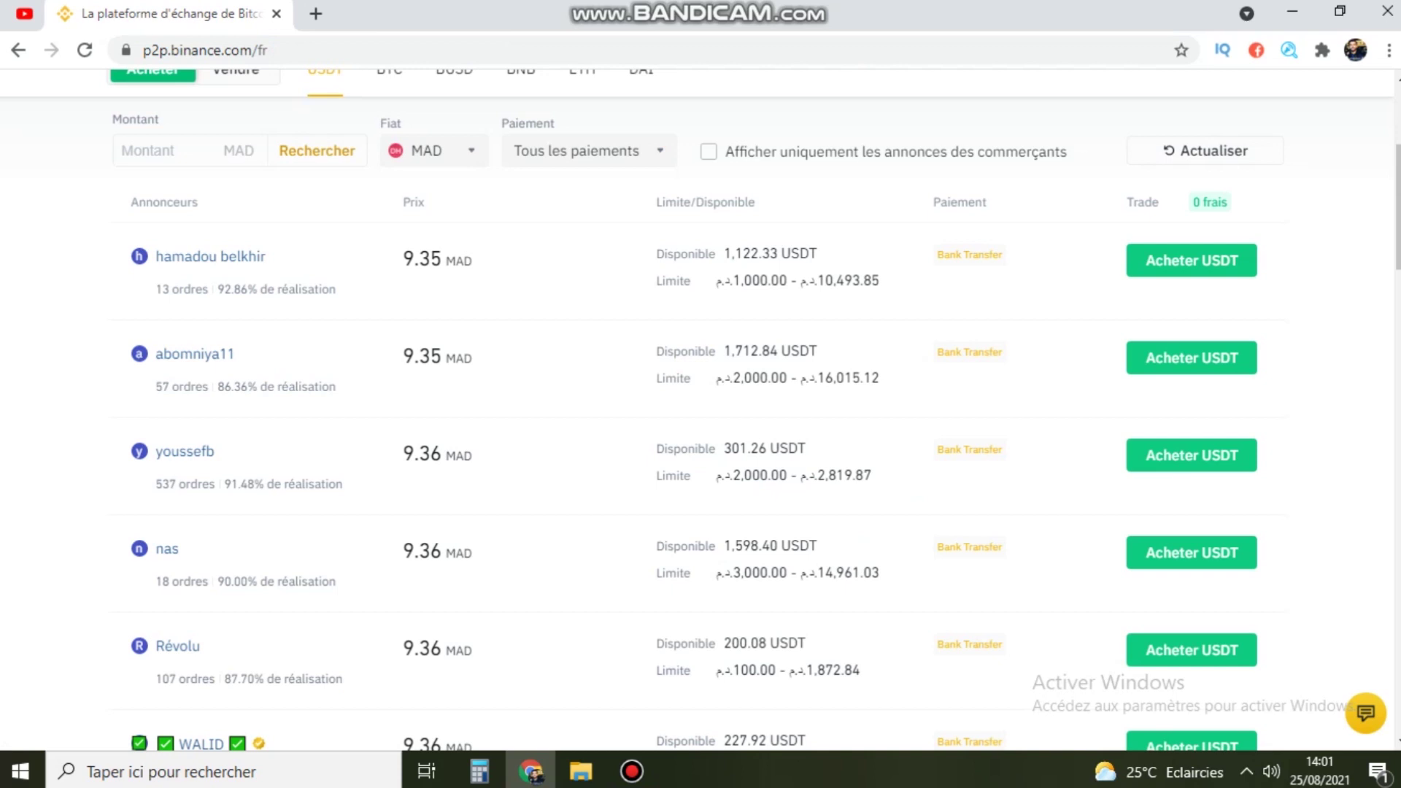
- Examine the advertisers' completion rates, order counts and purchase limits in the MAD offers
scroll(700, 408, down, 4)
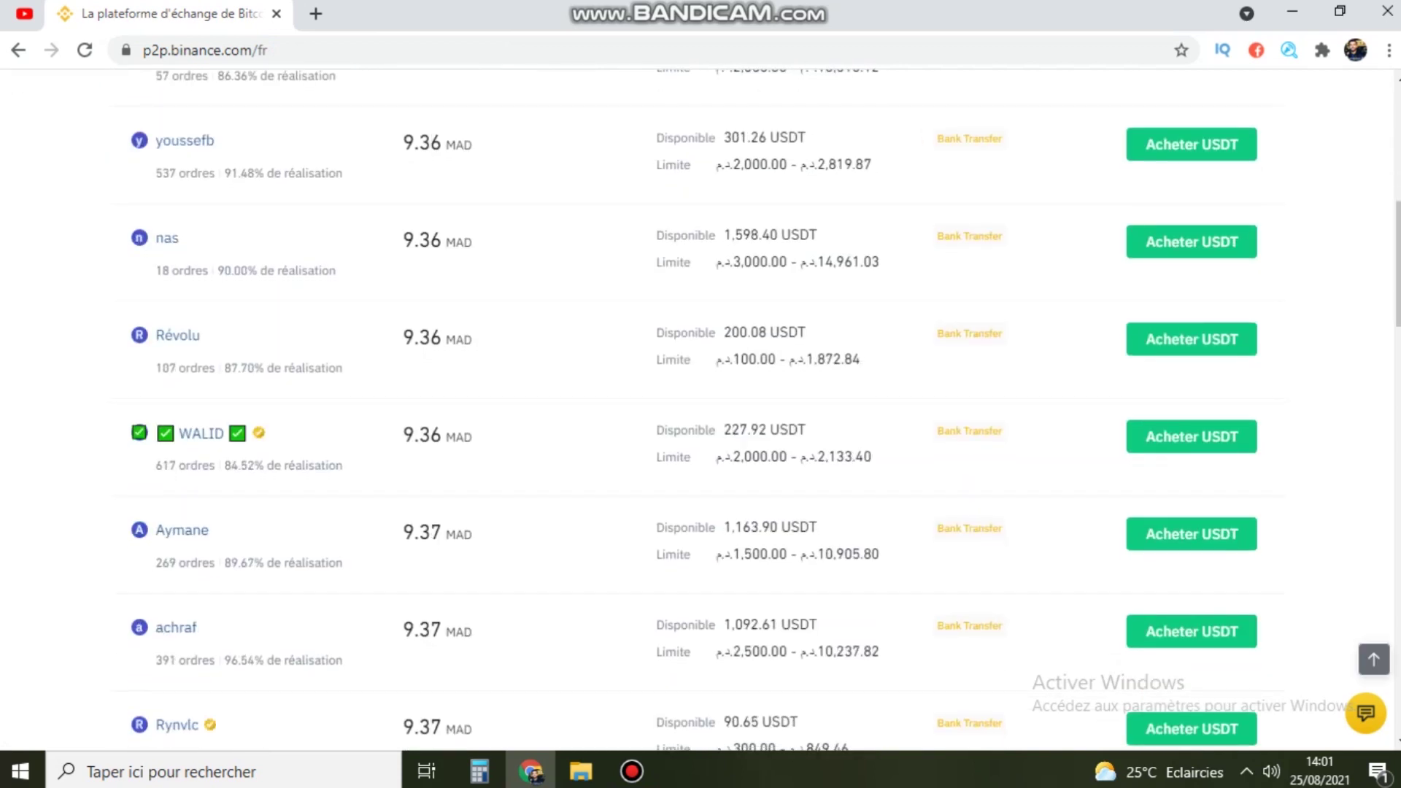
scroll(701, 409, down, 3)
scroll(701, 409, down, 3)
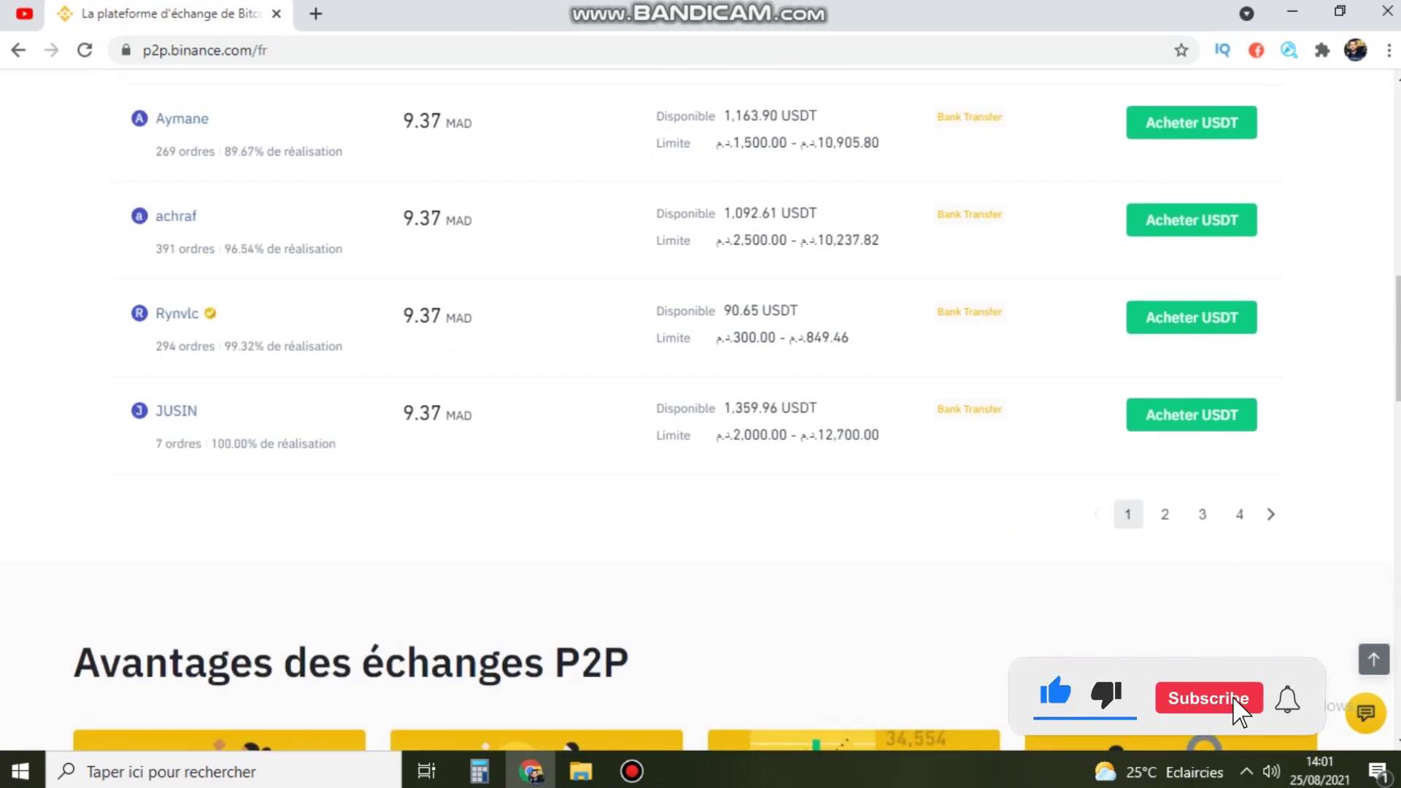
scroll(701, 409, up, 10)
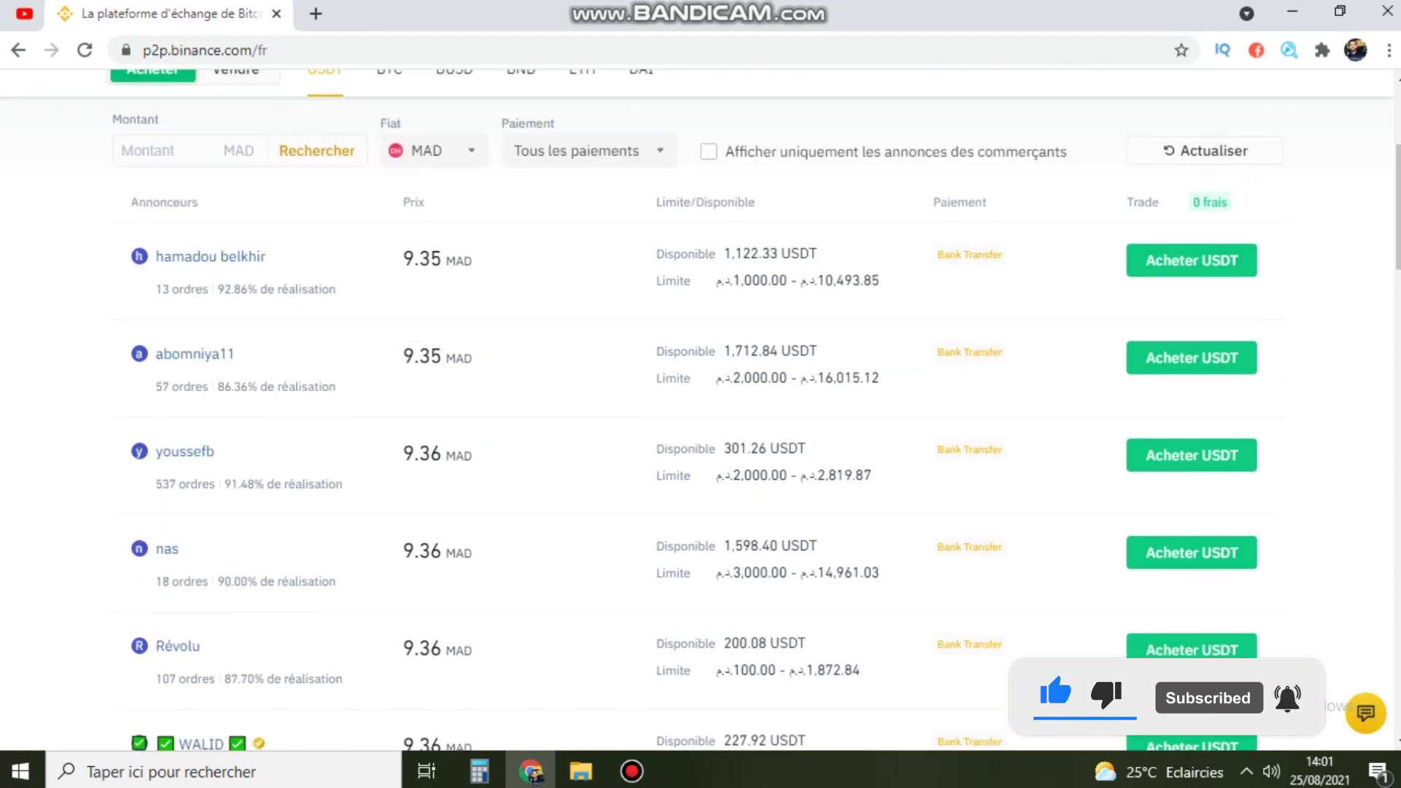
drag(261, 289, 217, 289)
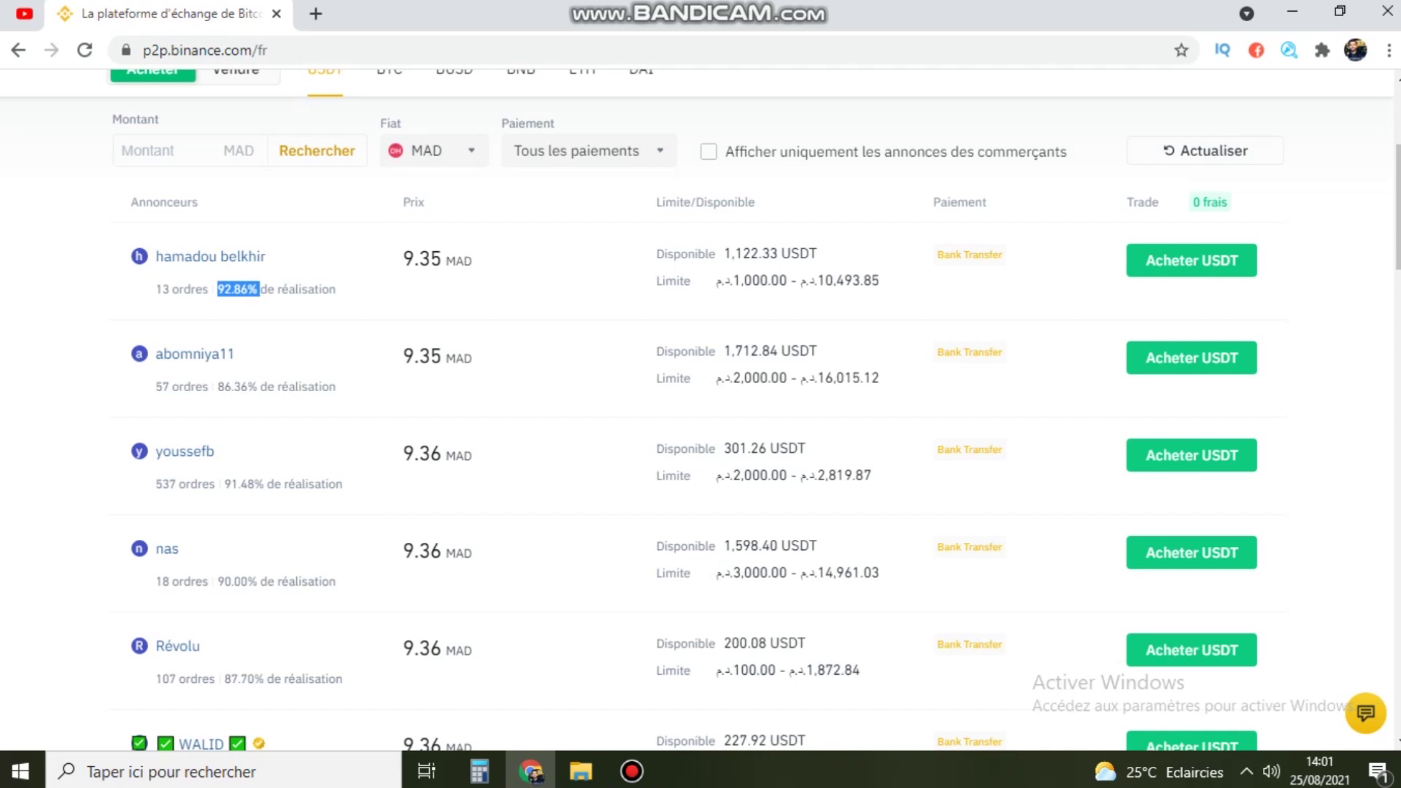
drag(179, 484, 155, 484)
drag(761, 280, 715, 280)
click(719, 281)
- Open the USDT purchase form for the 9.36 MAD offer that has a 100.00 MAD minimum limit
scroll(697, 408, down, 3)
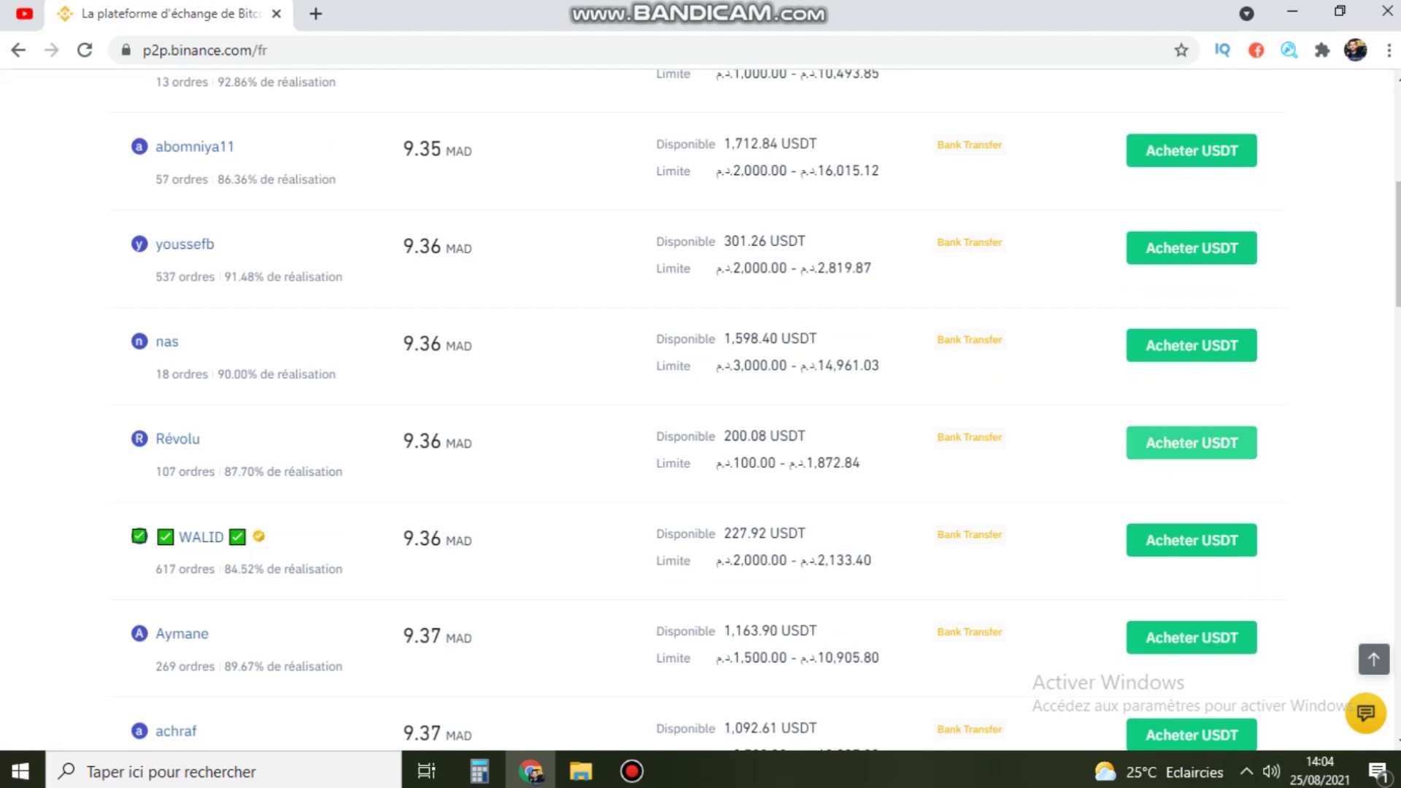
click(1190, 442)
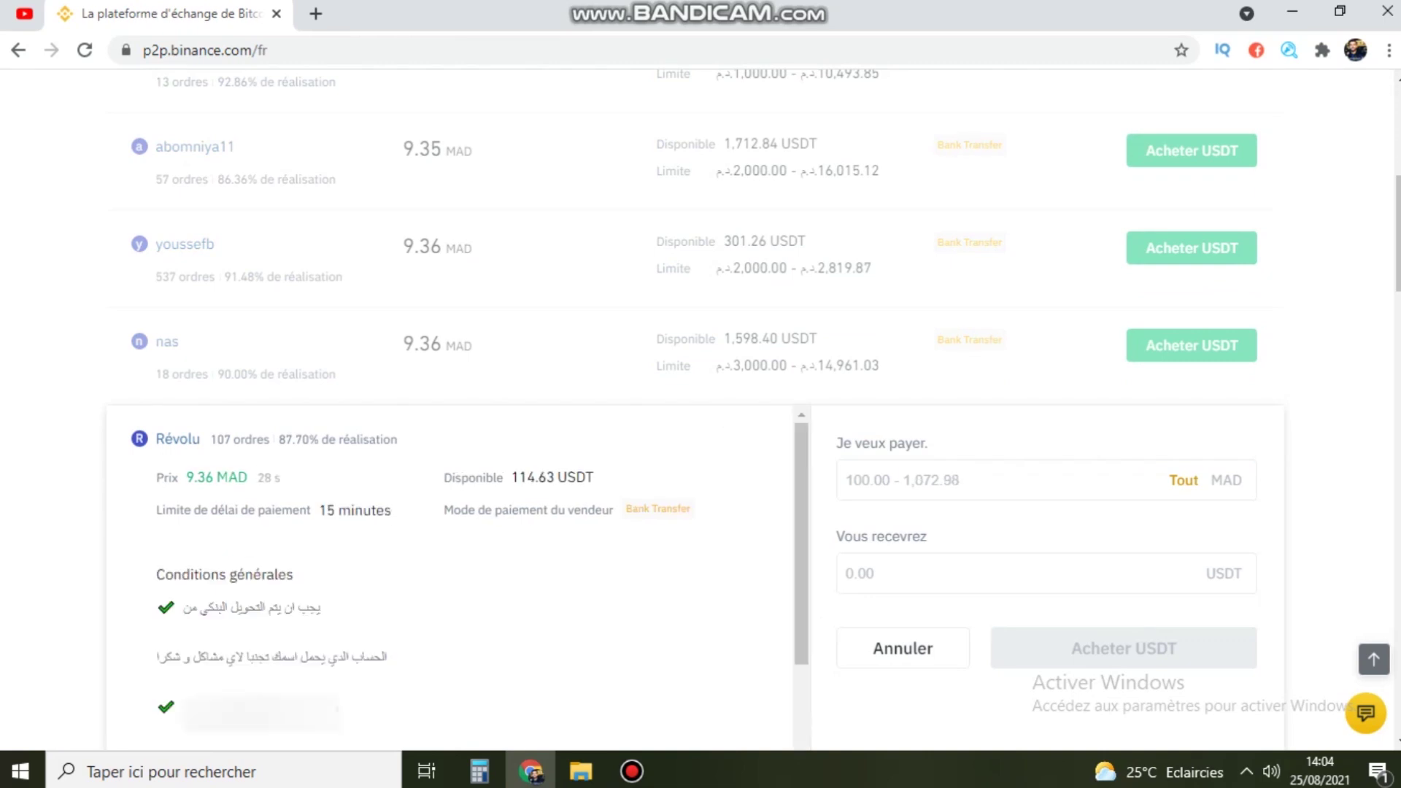
- Review the payment method and general conditions of the seller offering USDT at 9.36 MAD
click(992, 480)
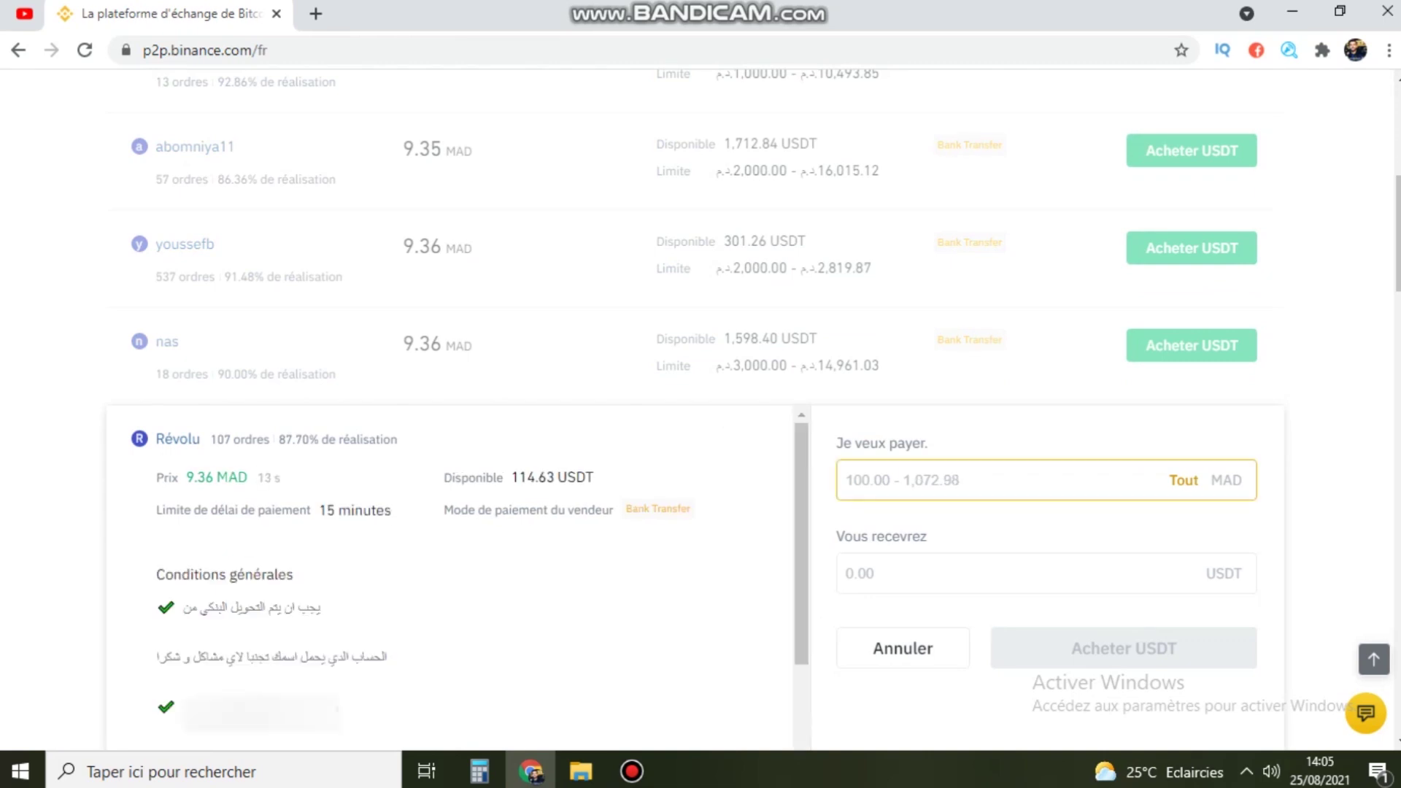
click(659, 509)
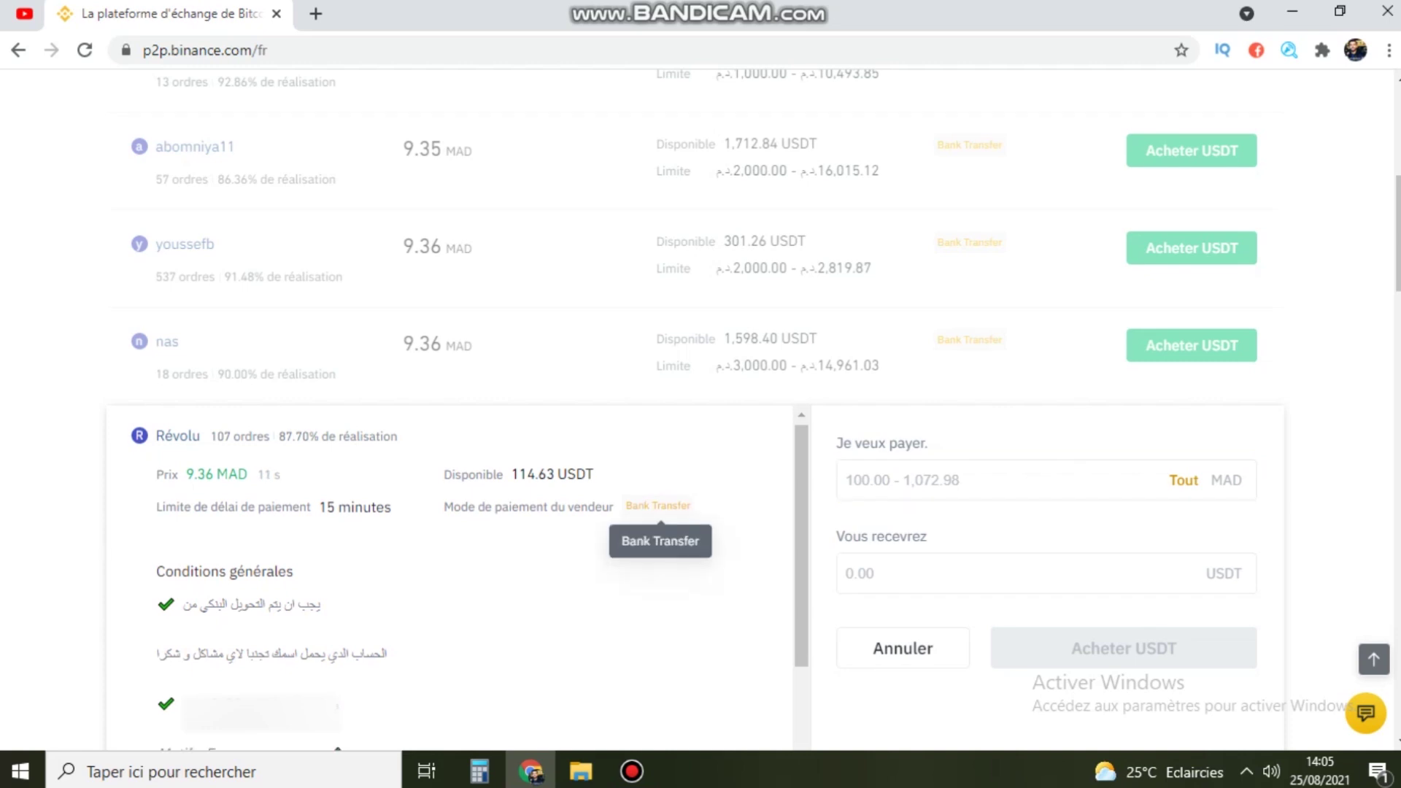
scroll(658, 508, down, 2)
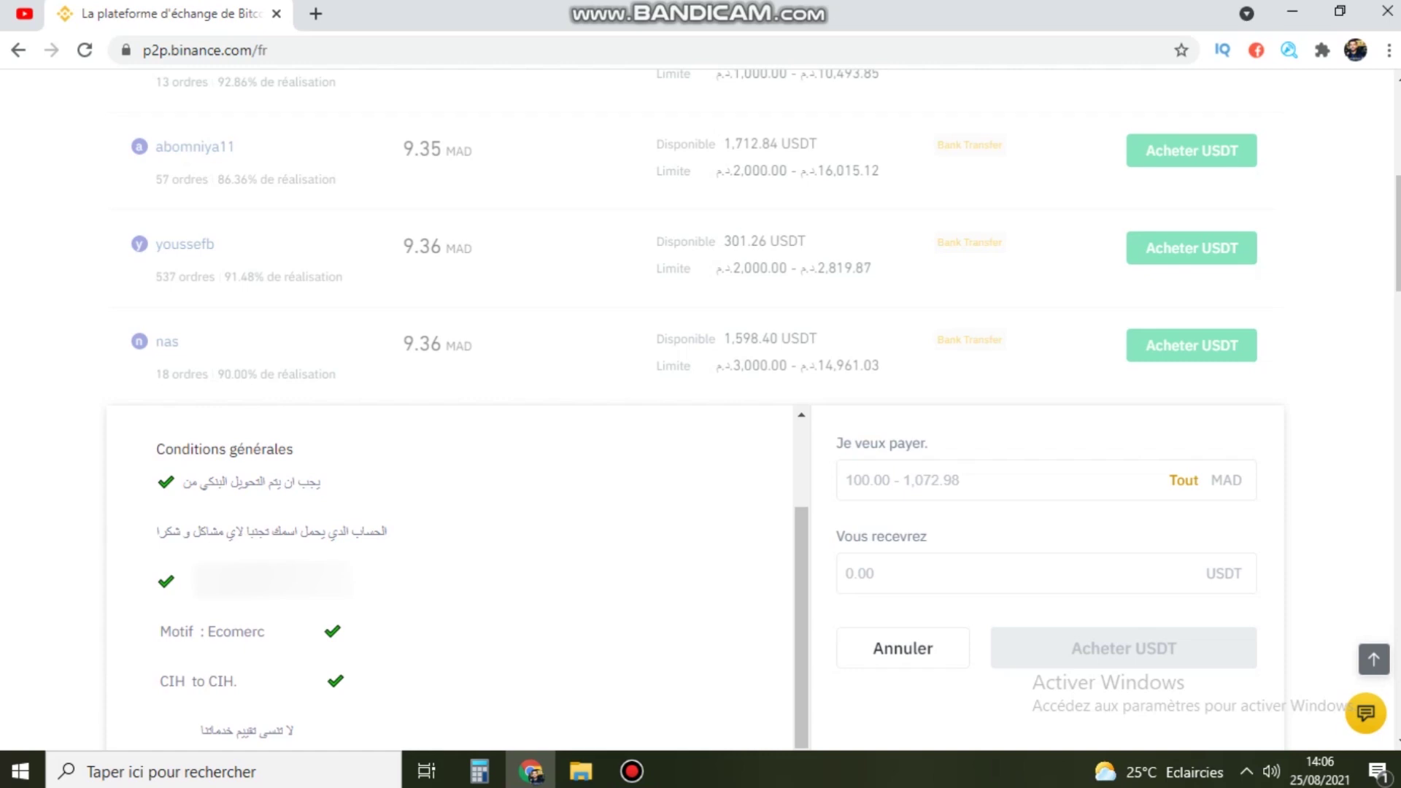
- Enter 100 MAD as the amount to pay for the 9.36 MAD offer, and close the purchase form without buying
click(949, 480)
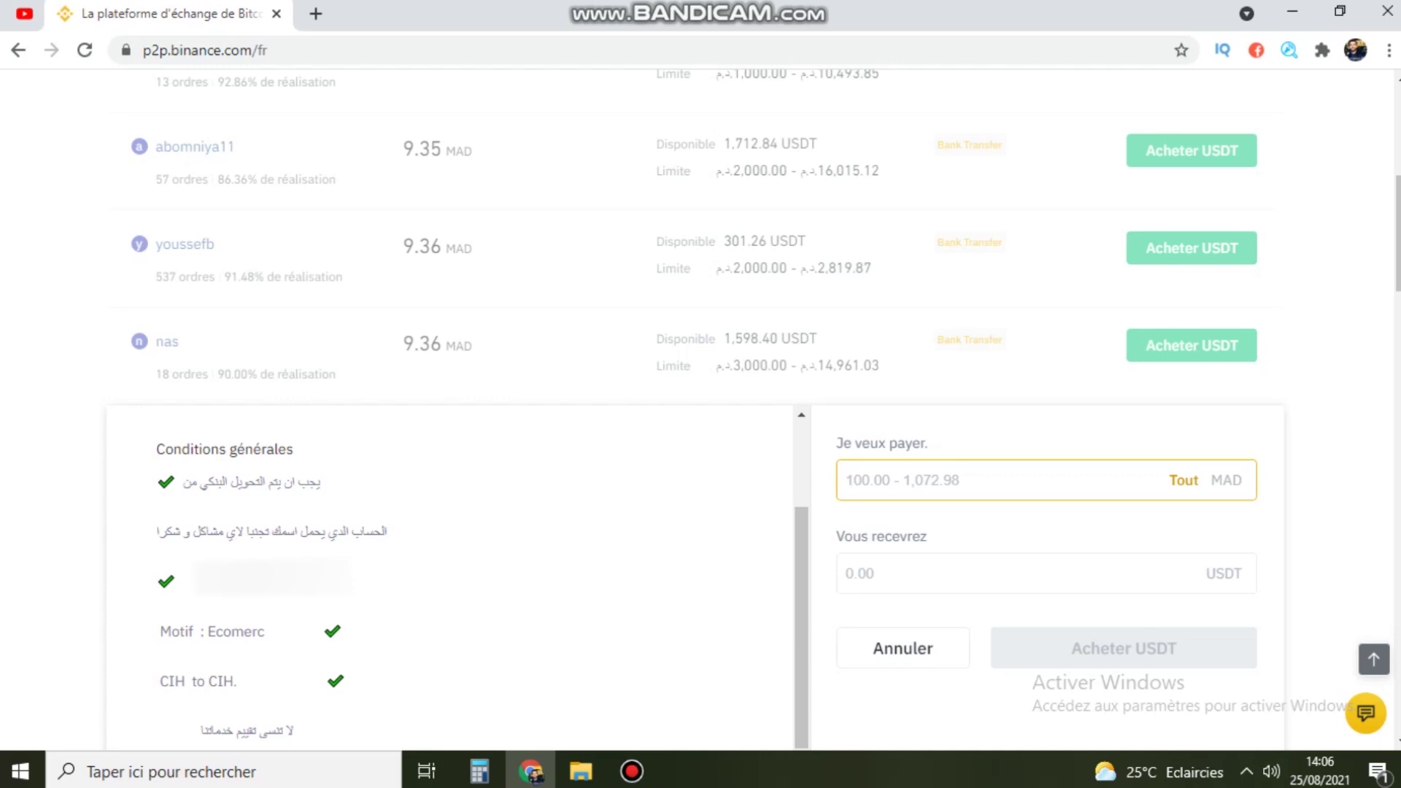
text(100)
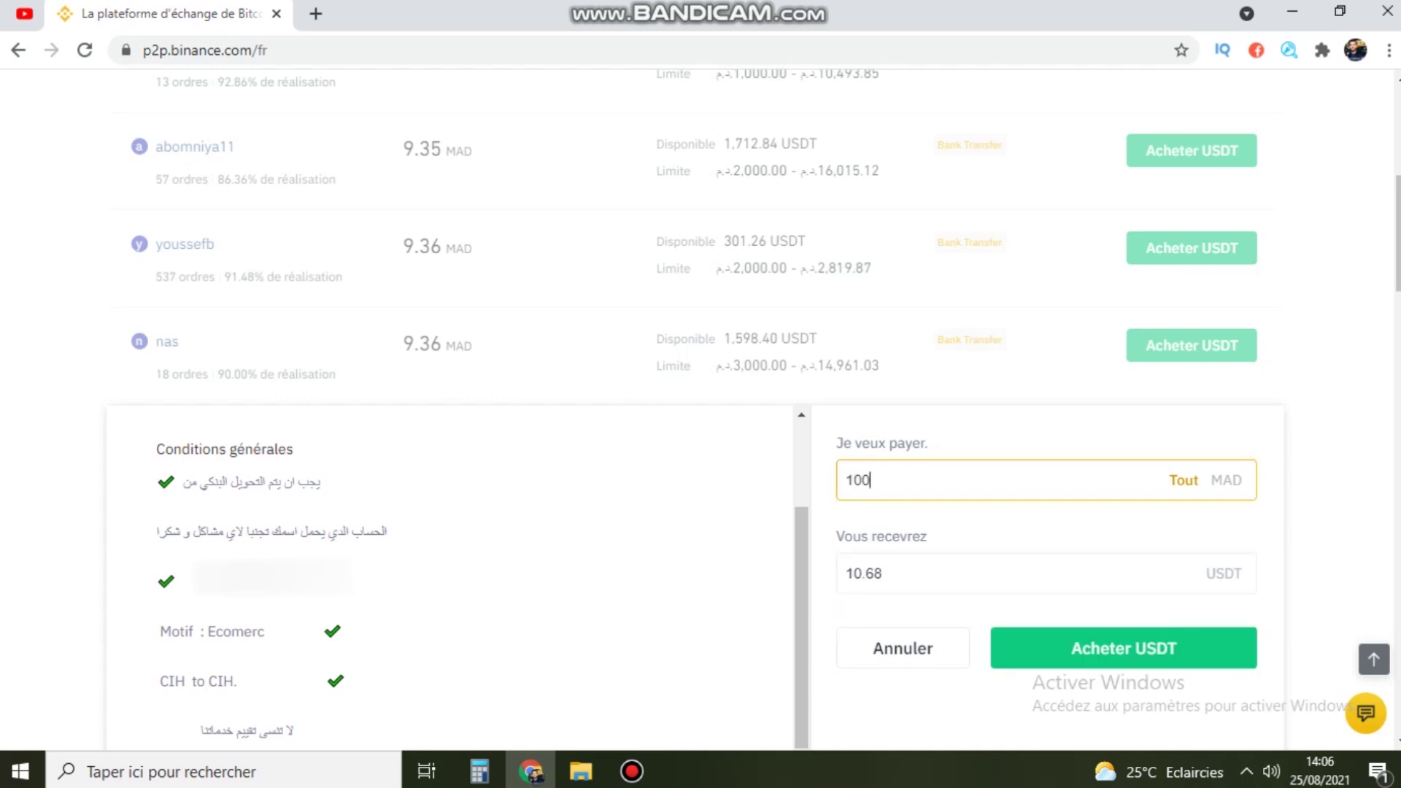
click(949, 573)
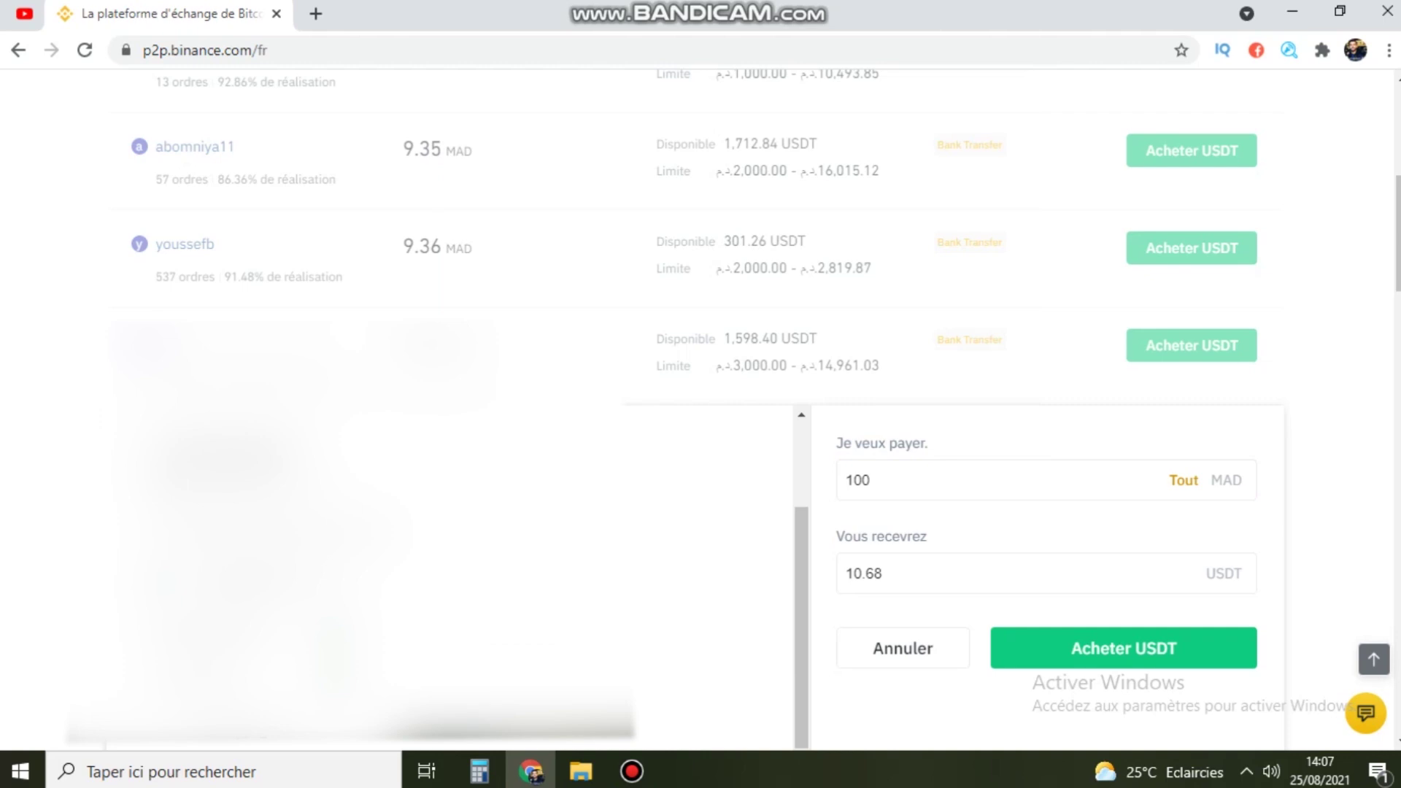
click(1022, 573)
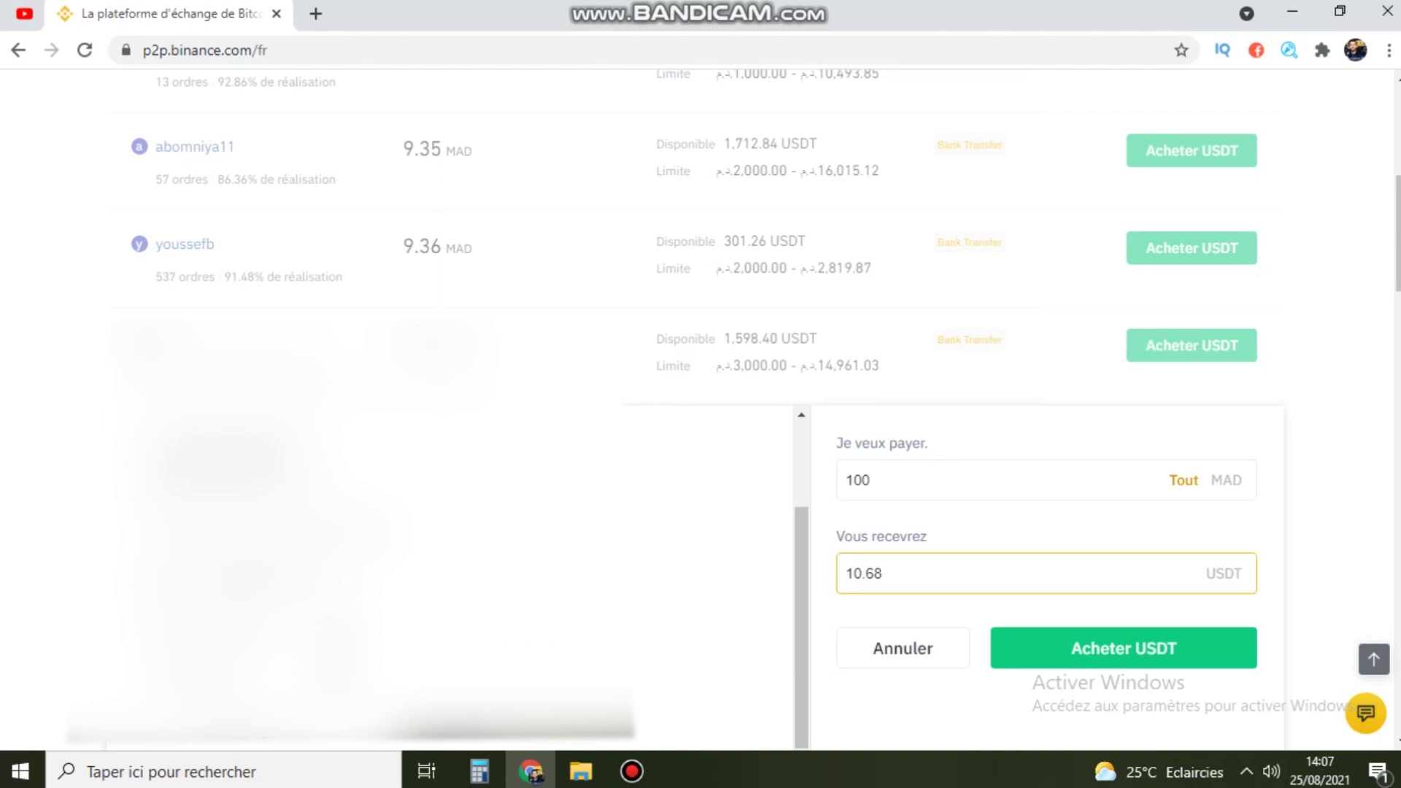
scroll(1124, 544, down, 2)
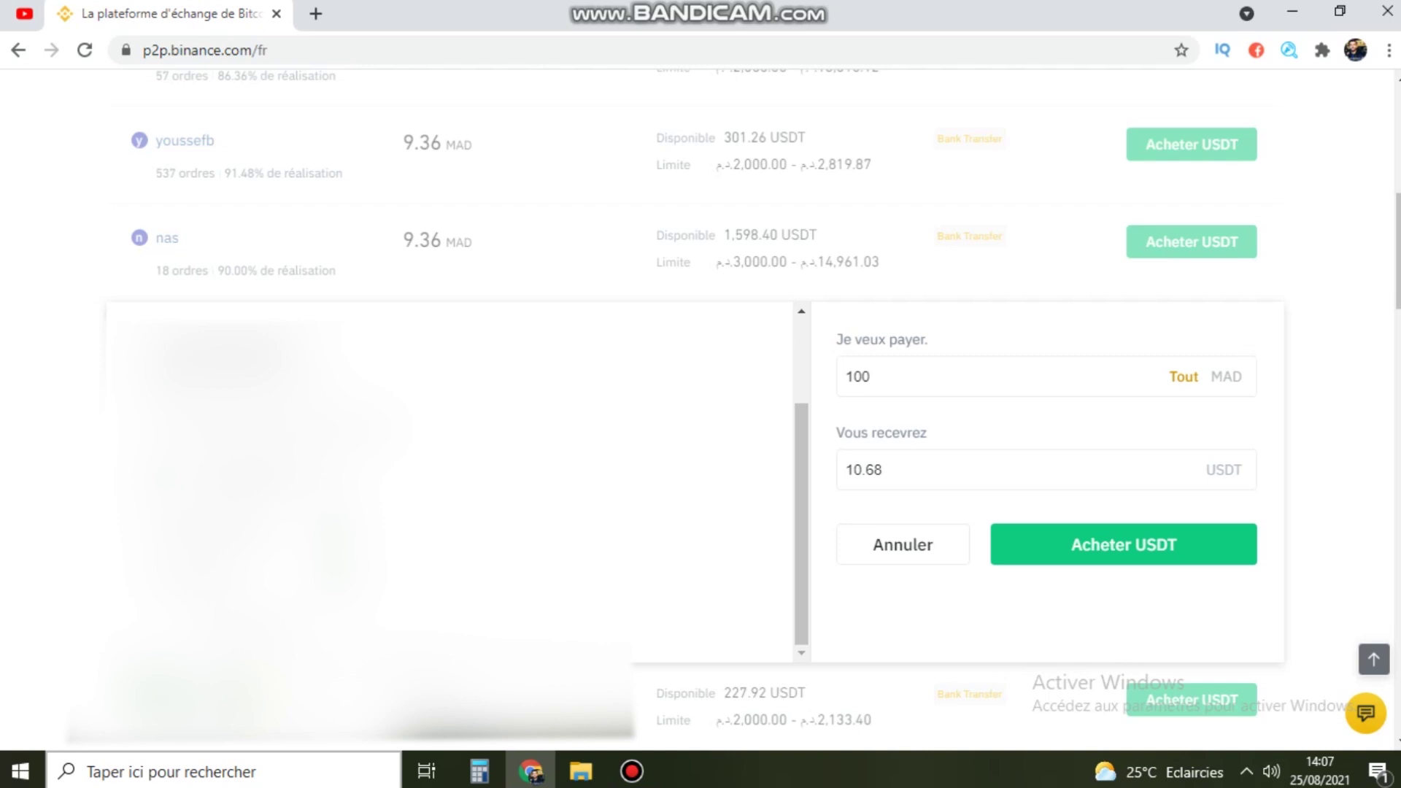
click(1045, 469)
key(Escape)
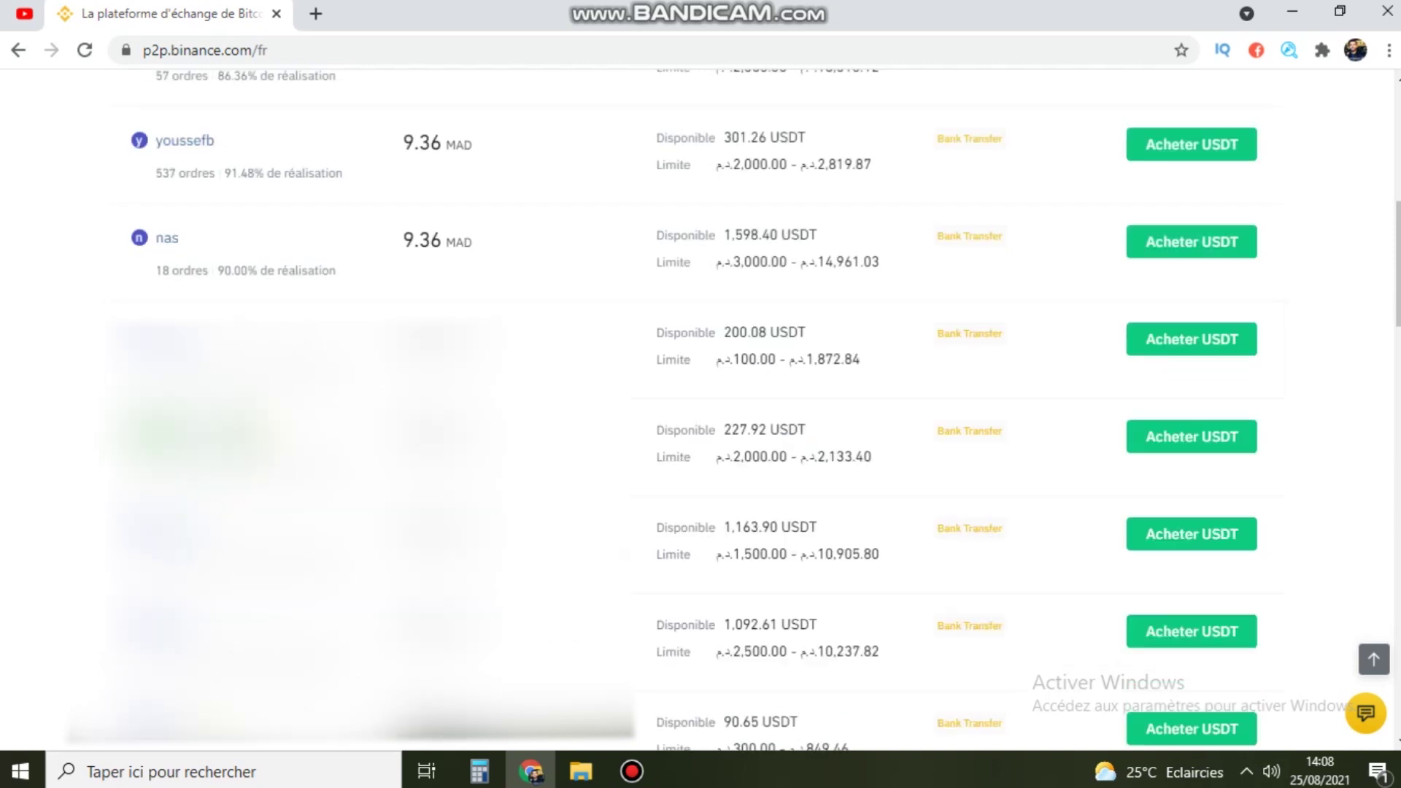
- Filter the MAD buying offers by the Western Union payment method
scroll(700, 408, up, 8)
scroll(700, 408, down, 1)
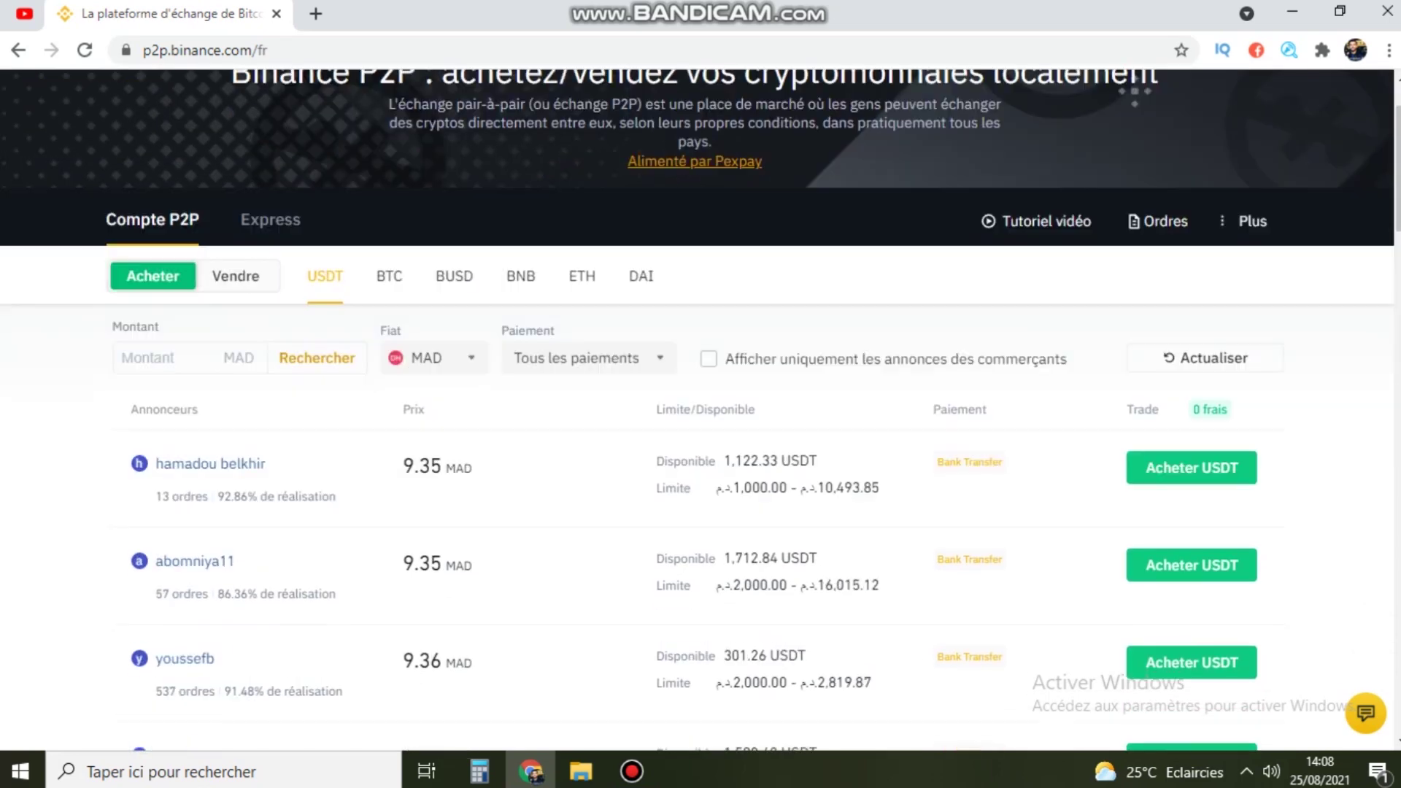
click(584, 357)
key(Down)
key(Down)
key(Down)
key(Down)
key(Down)
key(Down)
key(Down)
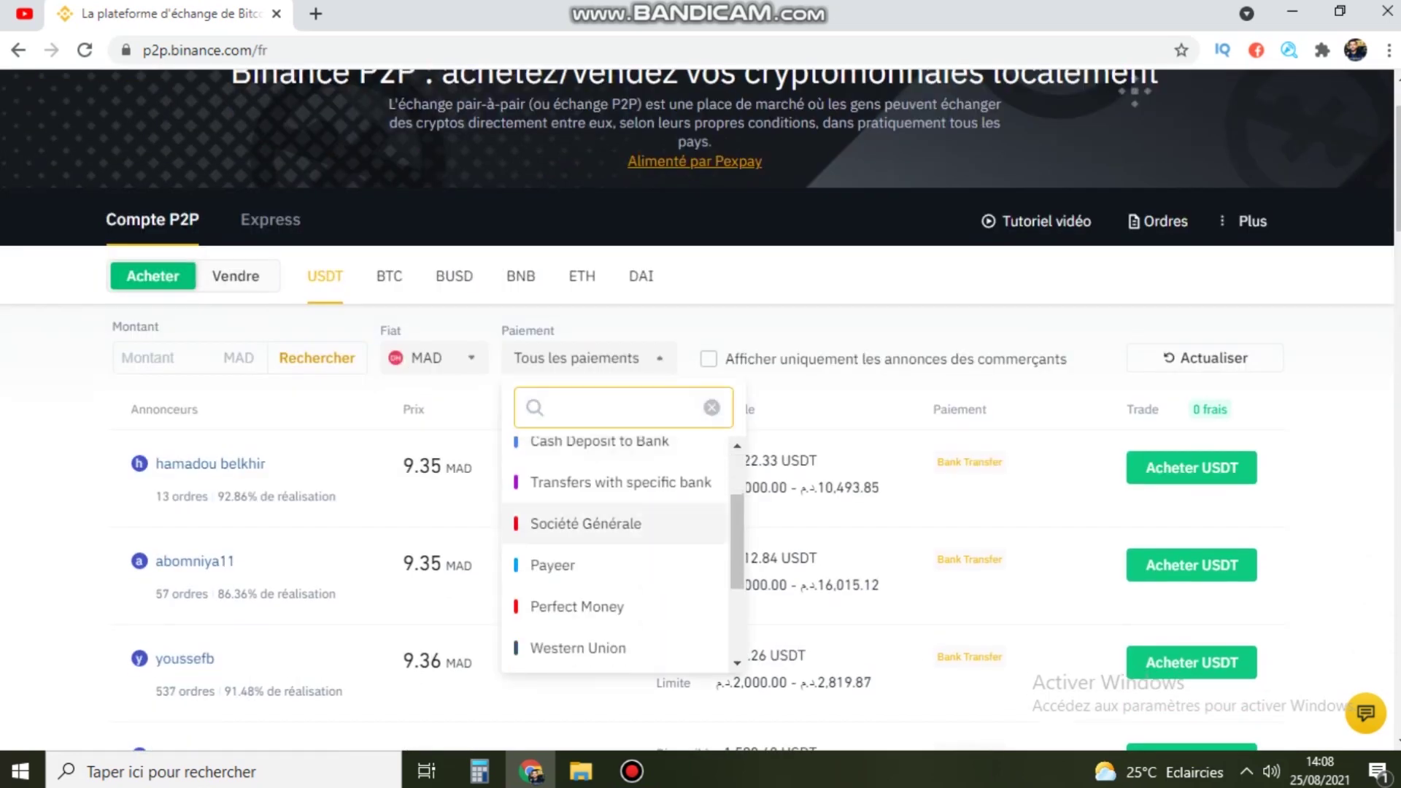
key(Return)
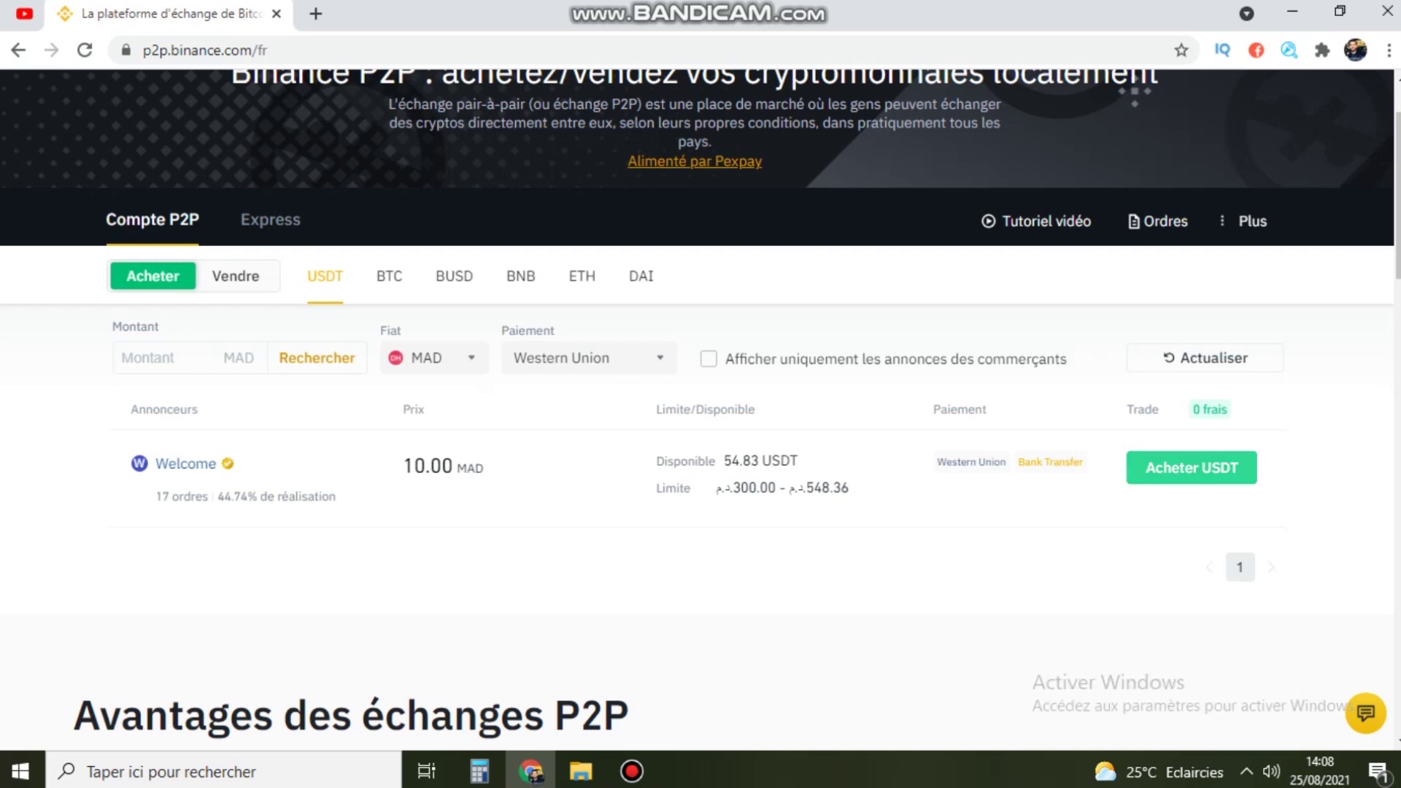
- Open the purchase form of the 10.00 MAD Western Union offer and review its payment methods and conditions
click(1191, 467)
scroll(1191, 467, down, 2)
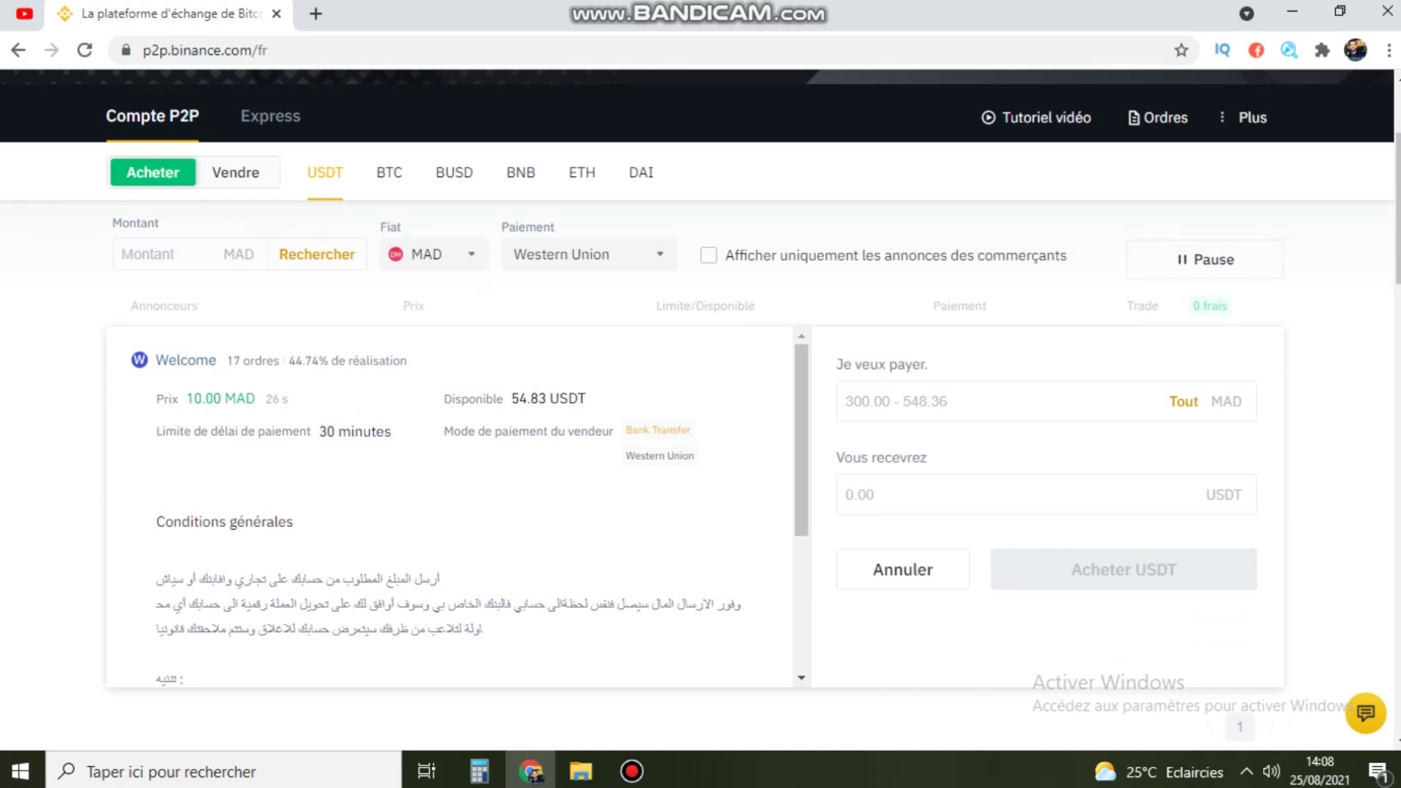
click(985, 402)
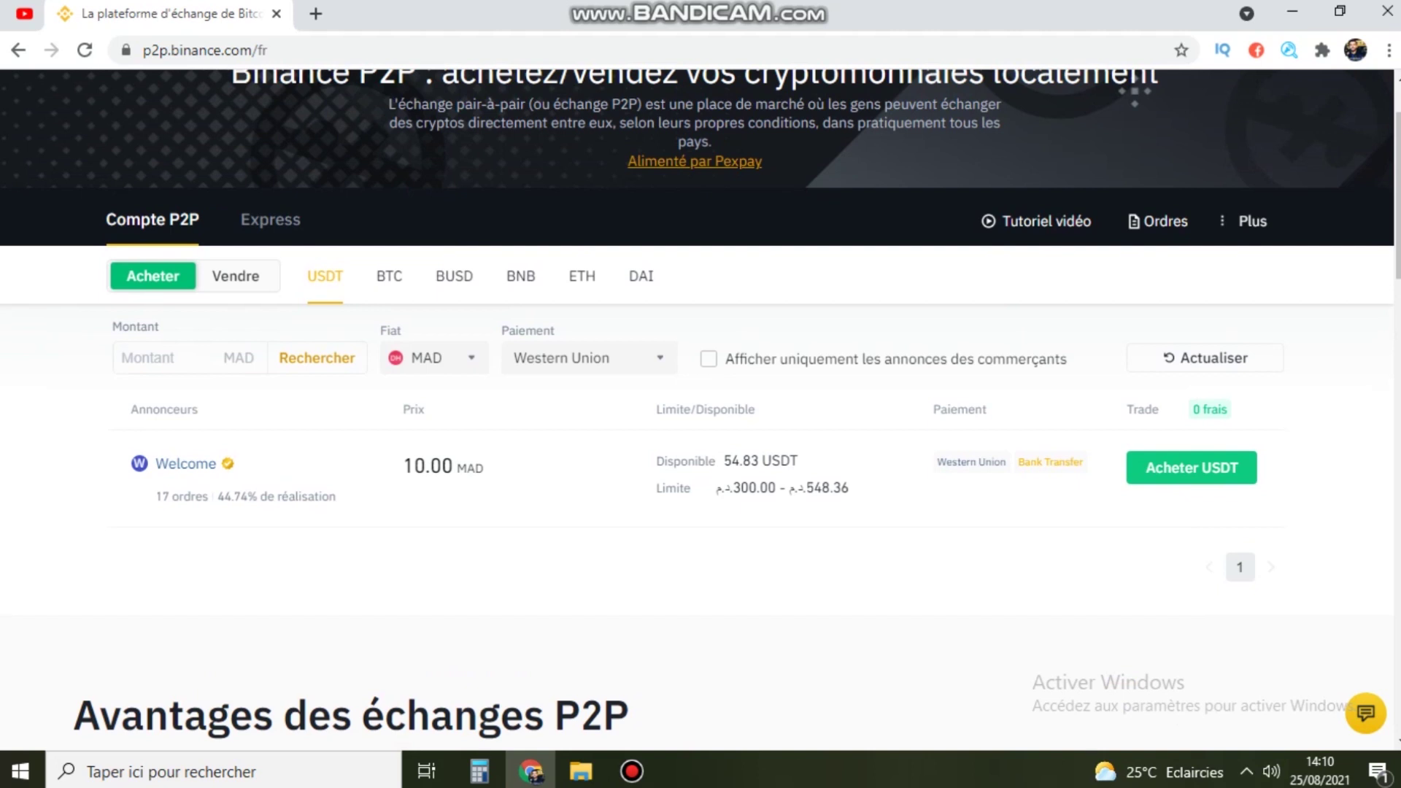
- Switch to selling USDT and filter the MAD offers by the Bank Transfer payment method
click(235, 276)
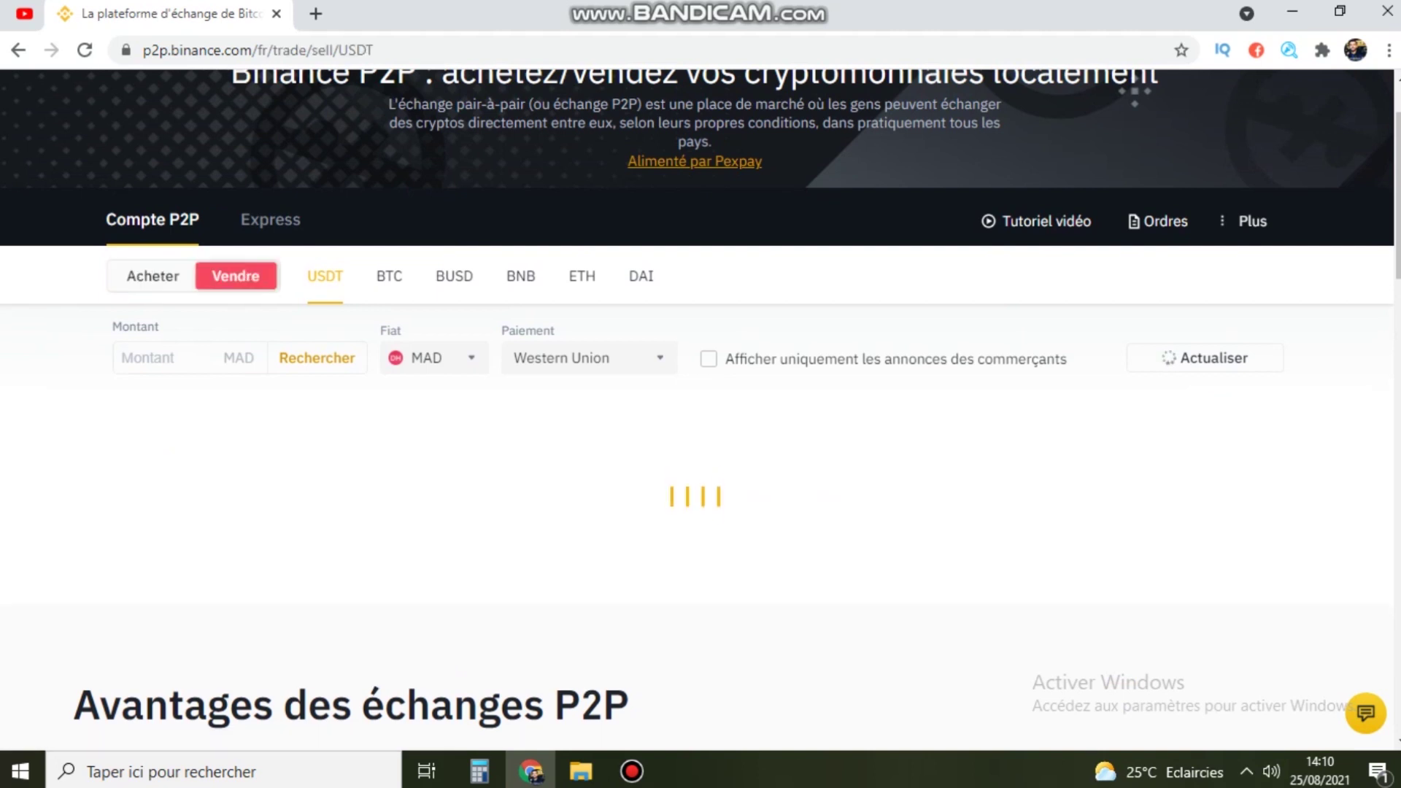
click(587, 358)
scroll(620, 555, down, 2)
scroll(576, 540, up, 3)
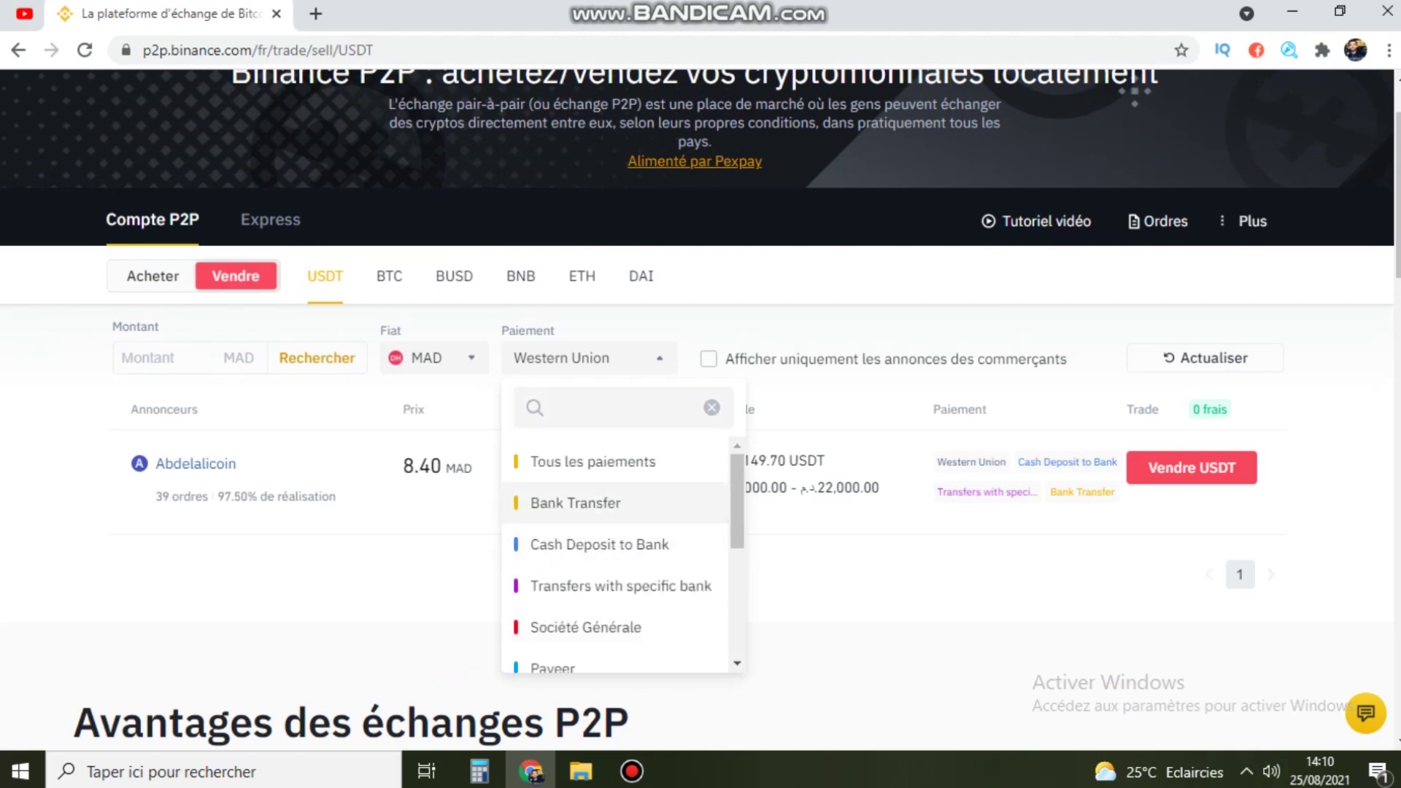
click(576, 501)
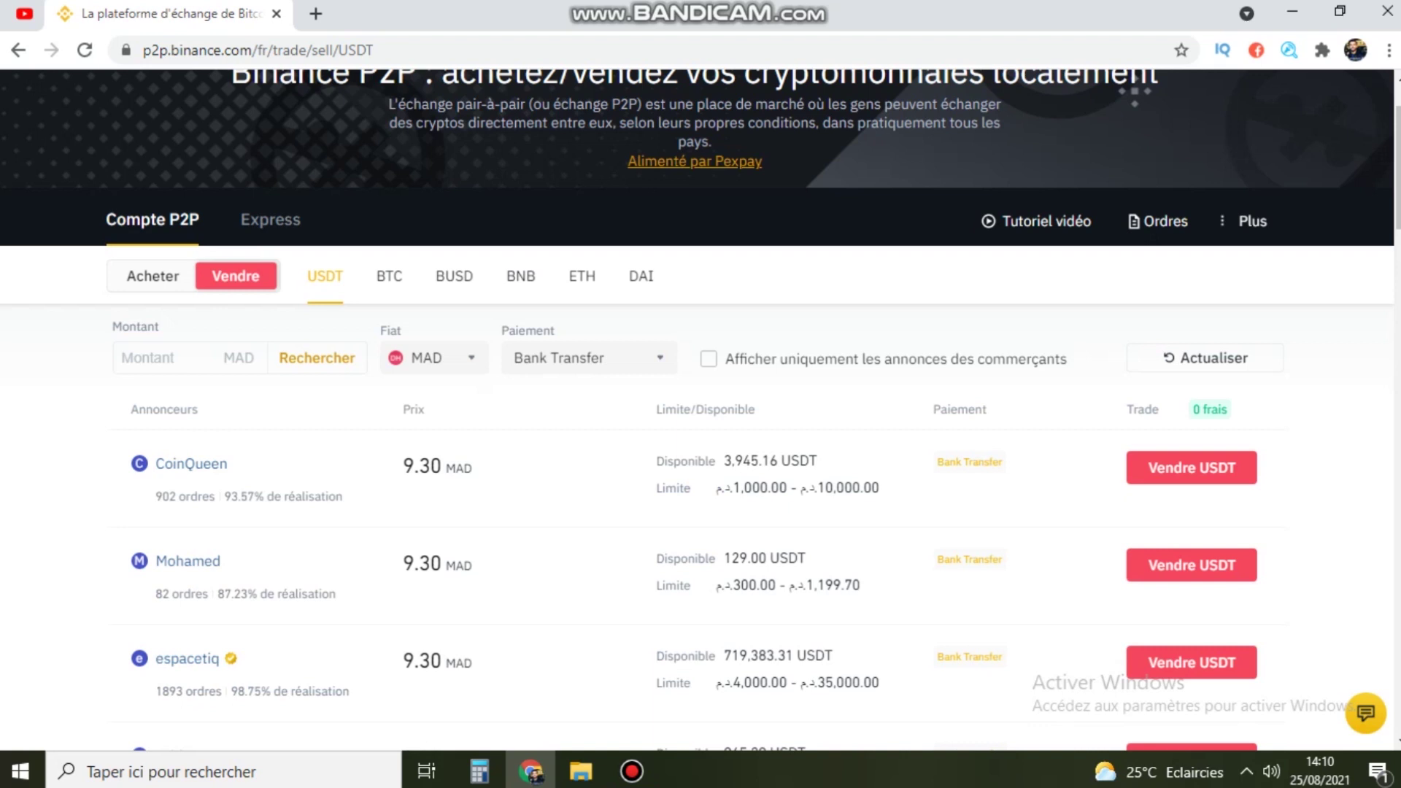
- Examine the order count, completion rate and price of the first Bank Transfer buyer
scroll(697, 408, down, 3)
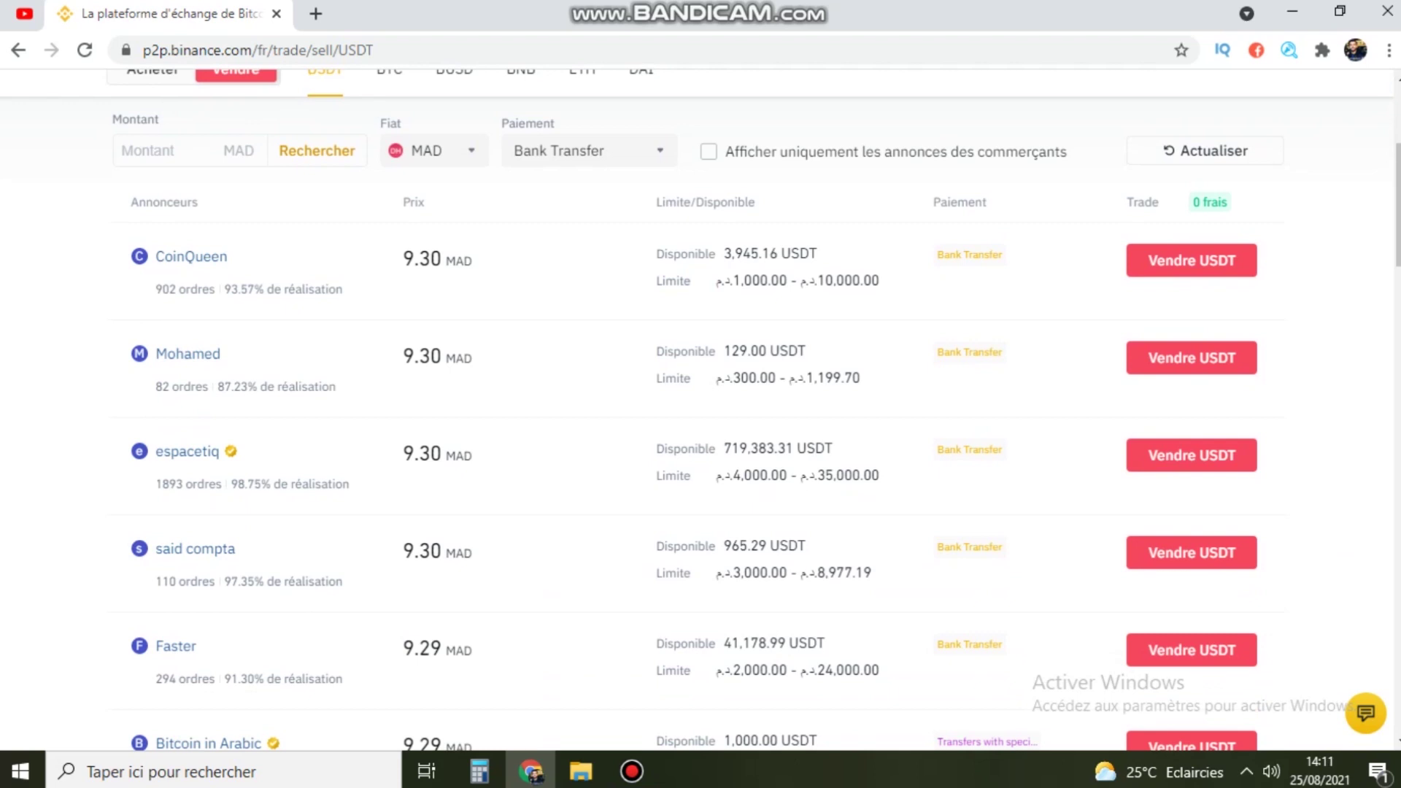
drag(156, 256, 348, 289)
double_click(458, 260)
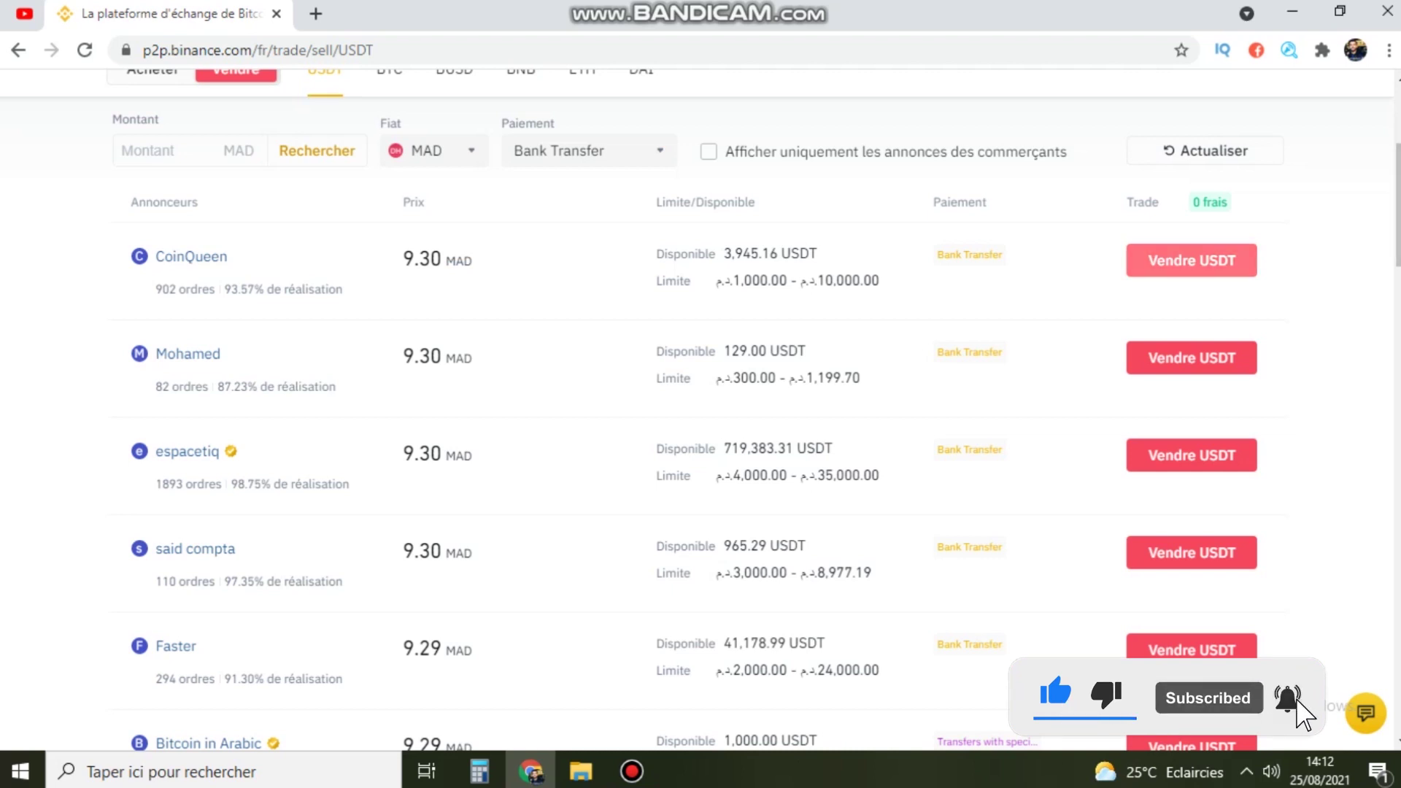
- Open the USDT sale form of the first 9.30 MAD offer and enter 1000 USDT as the amount to sell
click(1192, 261)
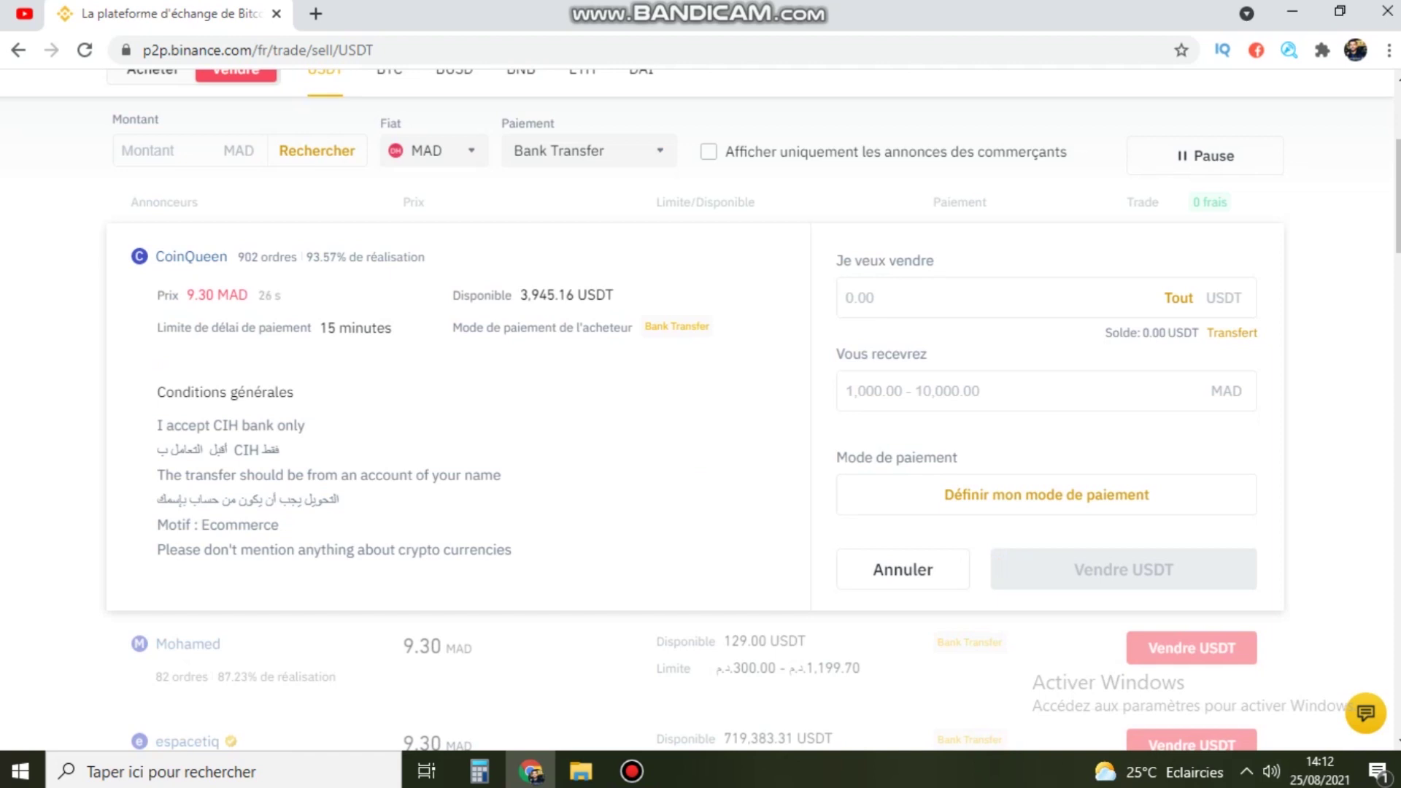
click(948, 297)
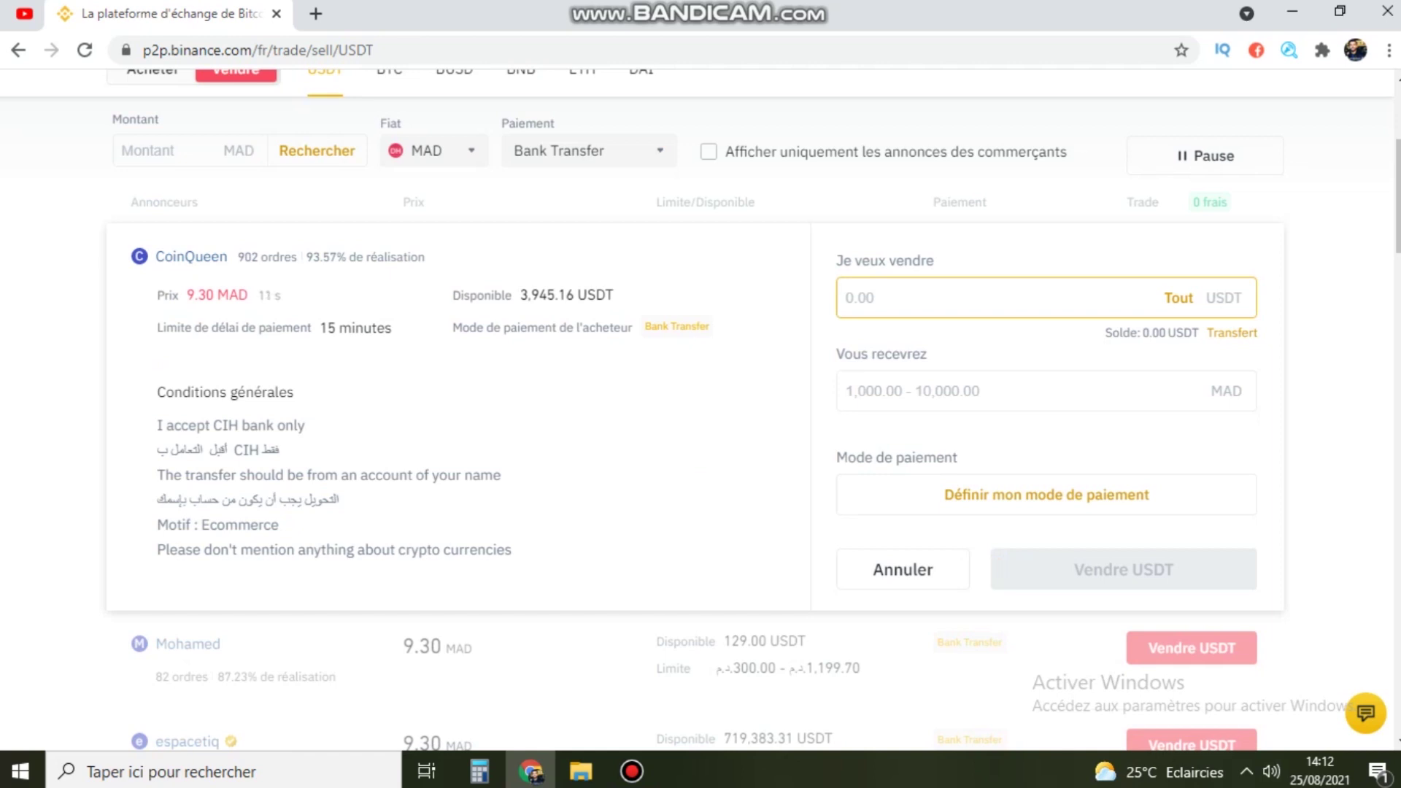
text(1000)
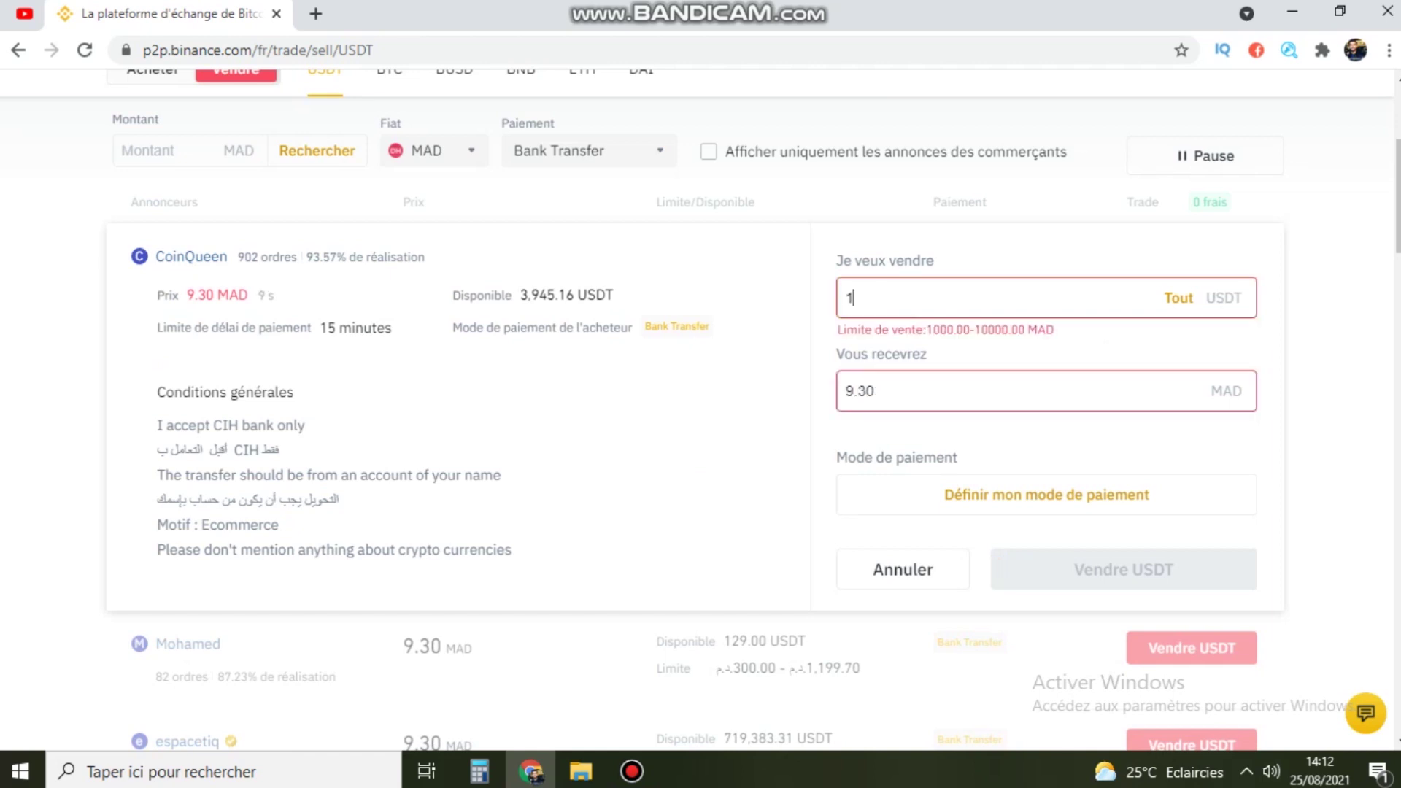